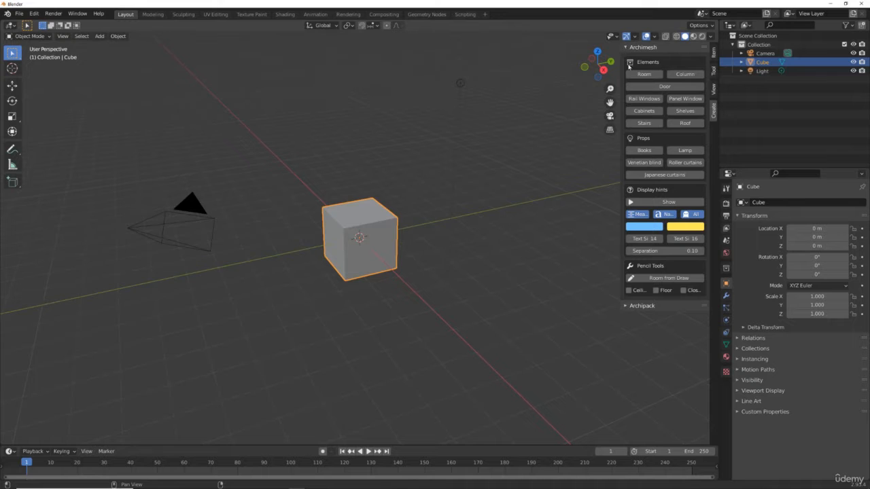
Add an Archimesh room at the origin and delete the default cube
left_click(644, 74)
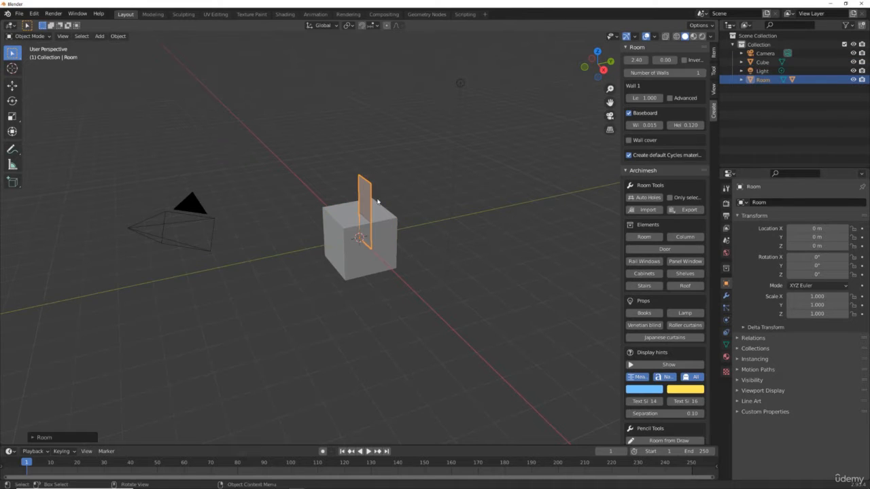
left_click(336, 249)
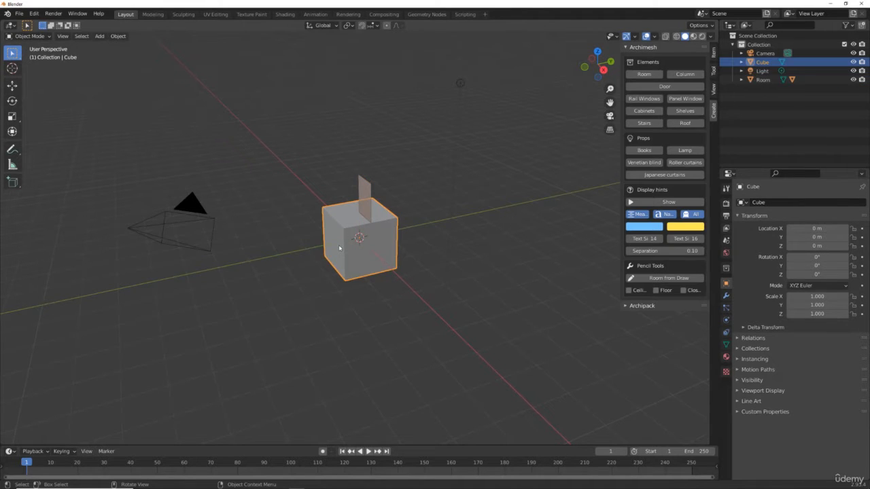
key("x")
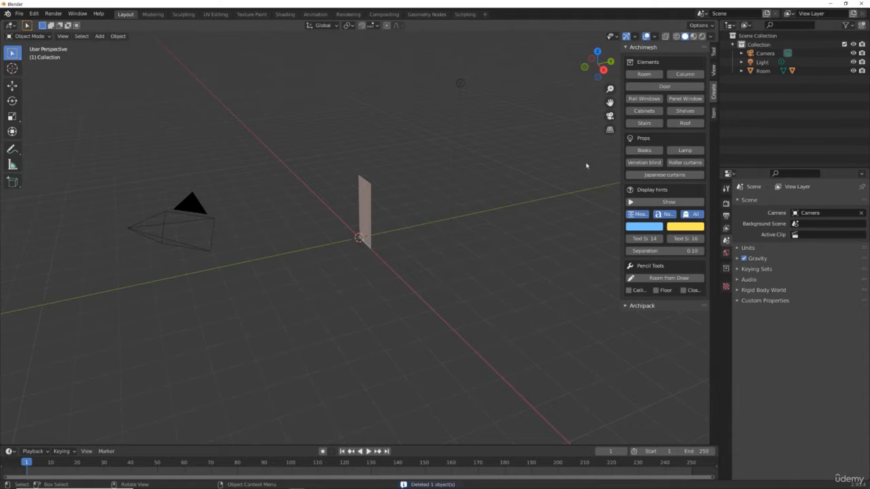
Add an Archimesh column and an Archimesh door at the origin beside the room wall
left_click_drag(597, 64, 479, 68)
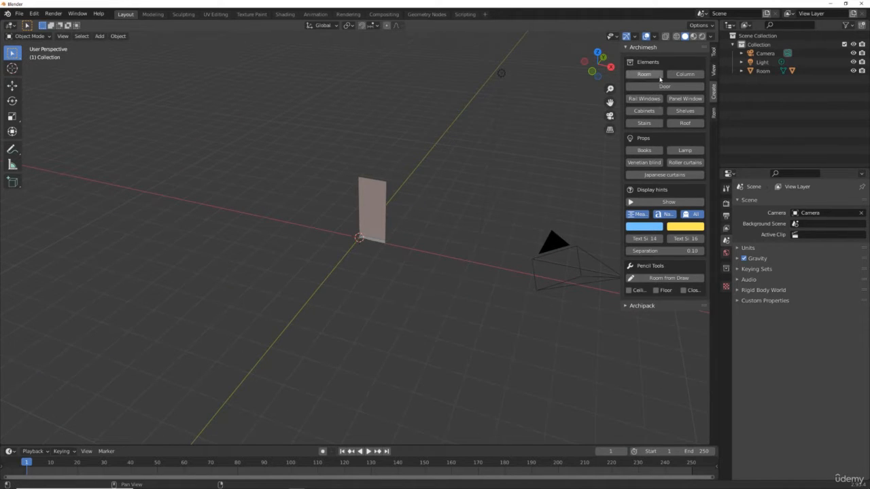
left_click(682, 76)
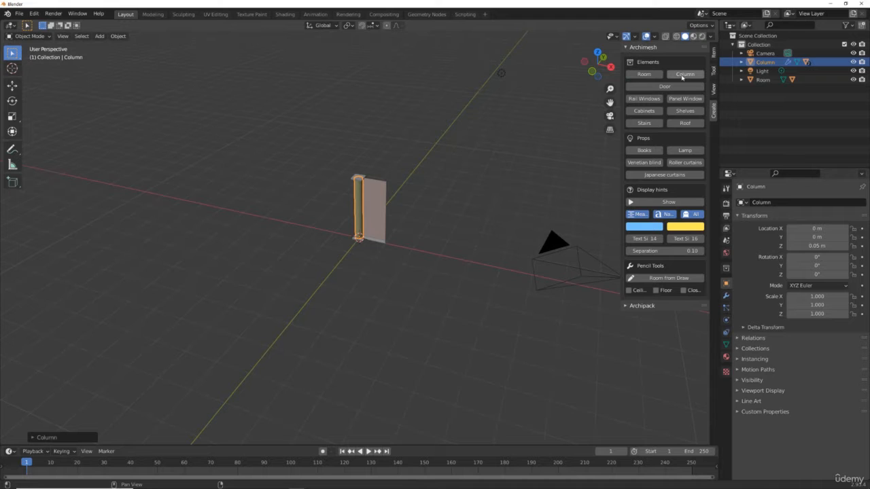
left_click(675, 87)
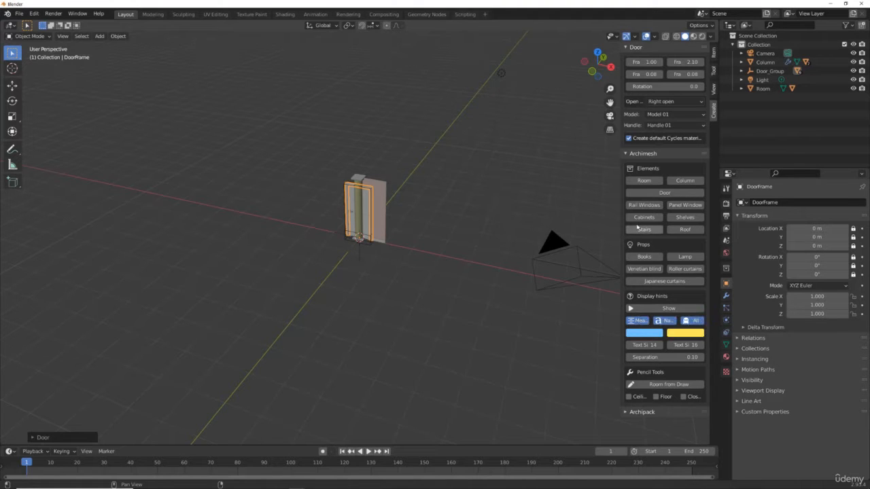
Examine the editable Archimesh parameters of the room wall and of the door frame
left_click(627, 155)
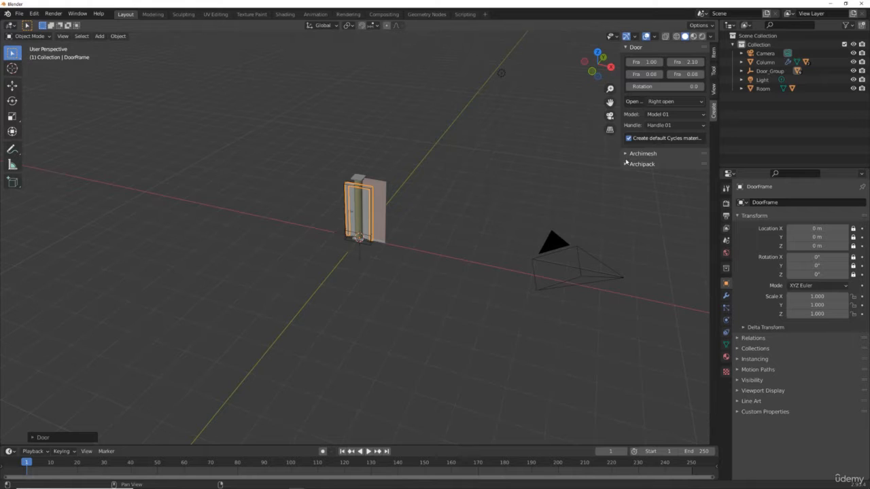
left_click(380, 195)
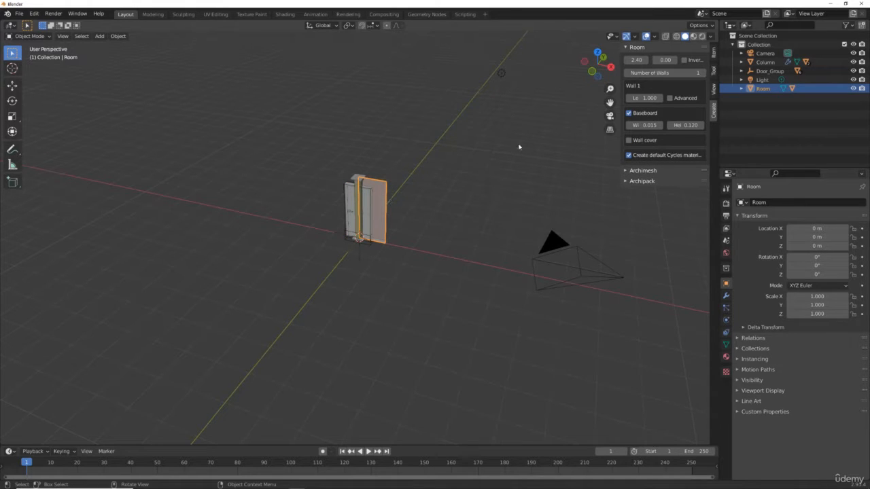
mouse_move(596, 67)
left_mouse_down()
mouse_move(591, 102)
mouse_move(596, 71)
left_mouse_up()
scroll(483, 130, "up", 5)
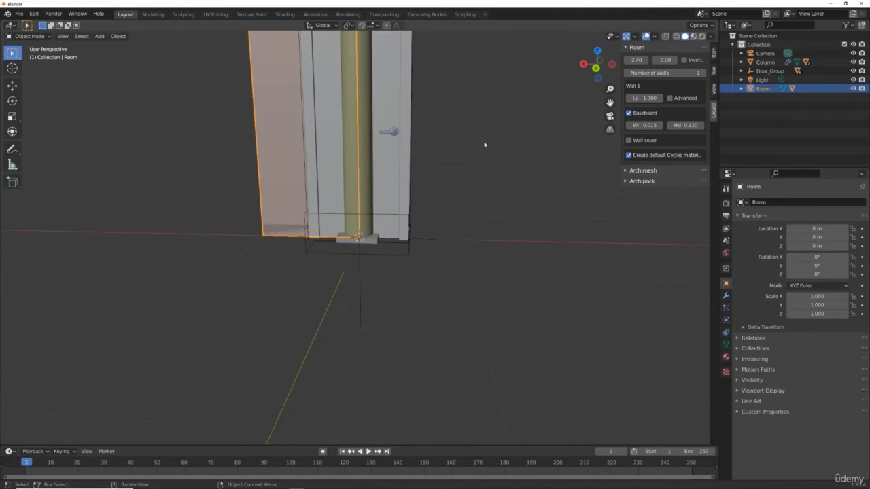
left_click(392, 84)
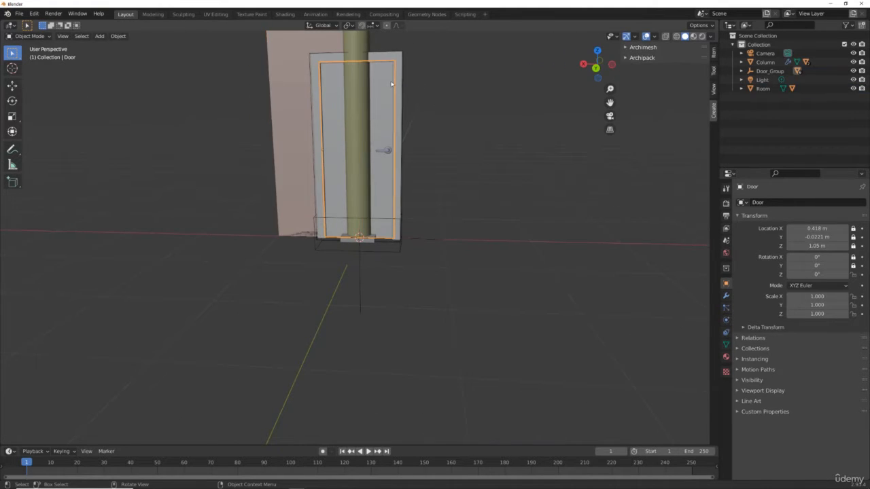
left_click(395, 79)
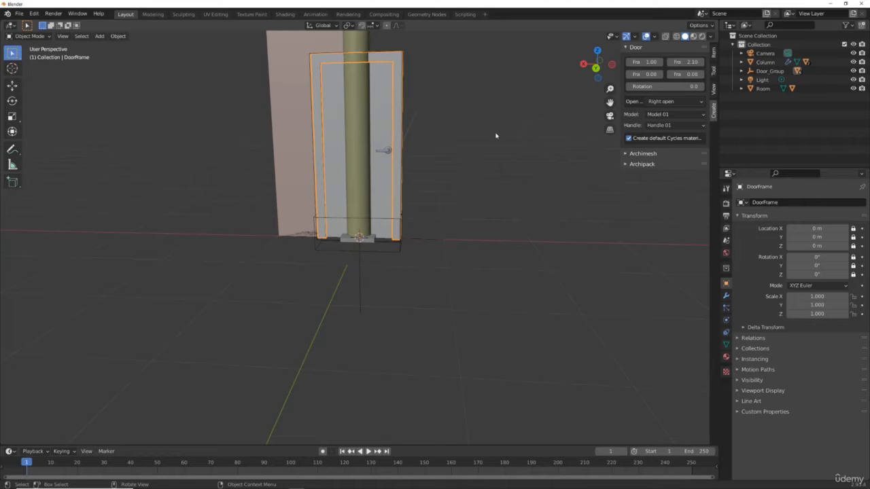
Move the whole door group along the X axis to about -2.32 m, clear of the column
left_click(15, 85)
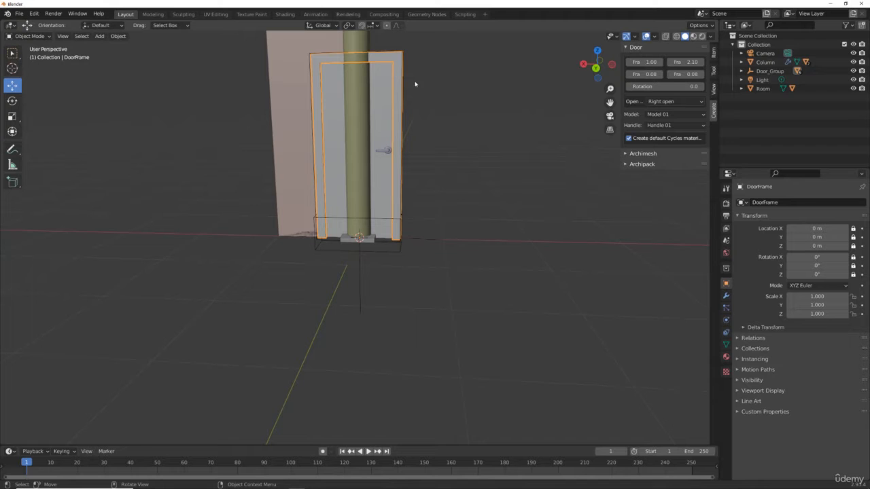
left_click_drag(589, 75, 568, 76)
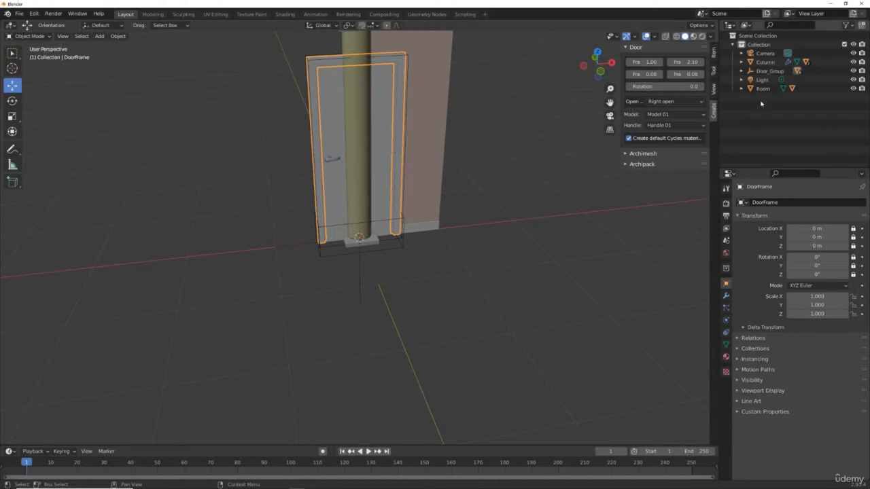
left_click(782, 72)
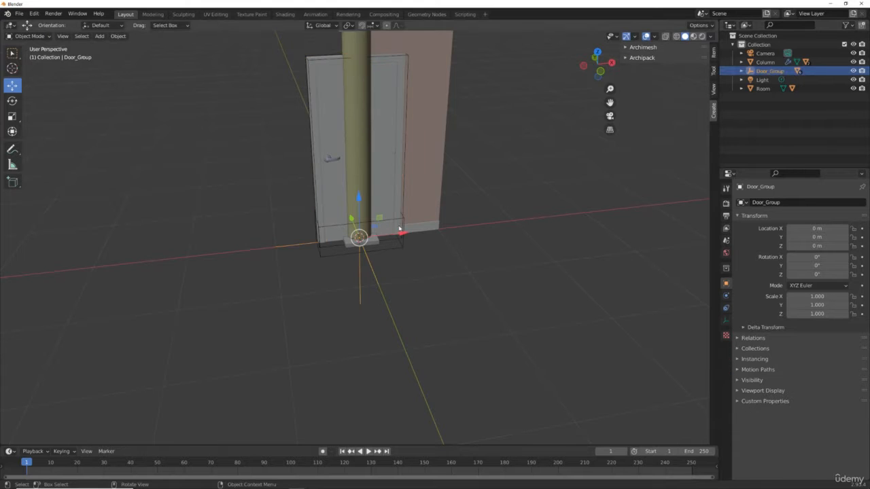
left_click_drag(402, 233, 187, 257)
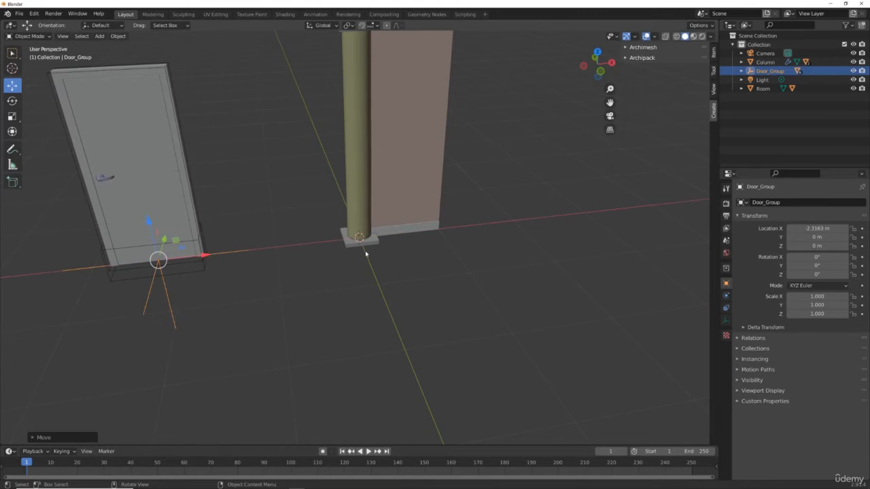
scroll(366, 254, "down", 3)
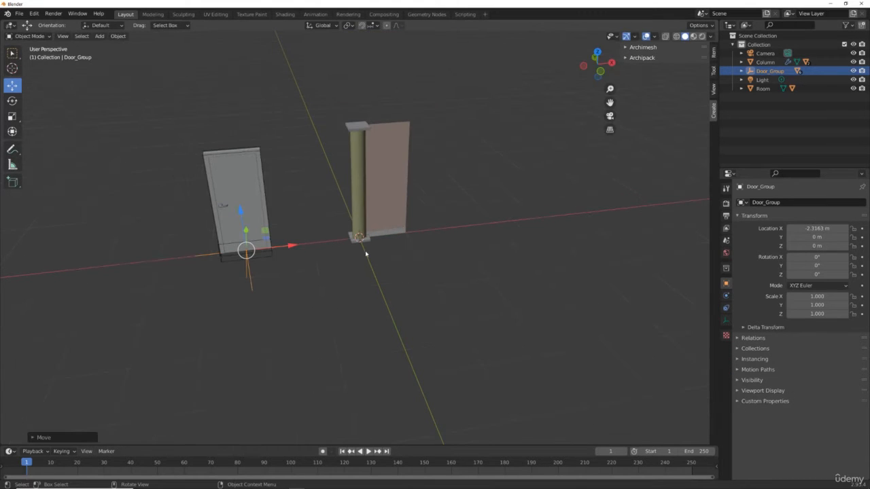
Try to create a stair with the Archipack add-on
left_click(626, 60)
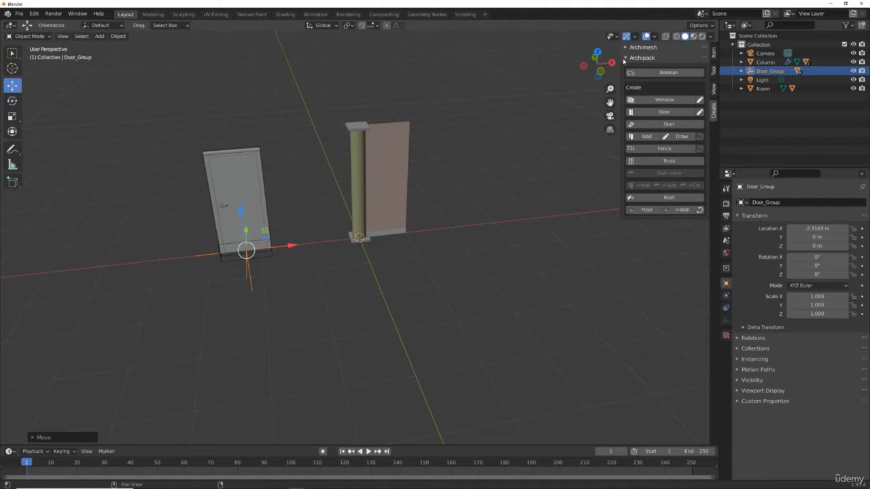
left_click(660, 125)
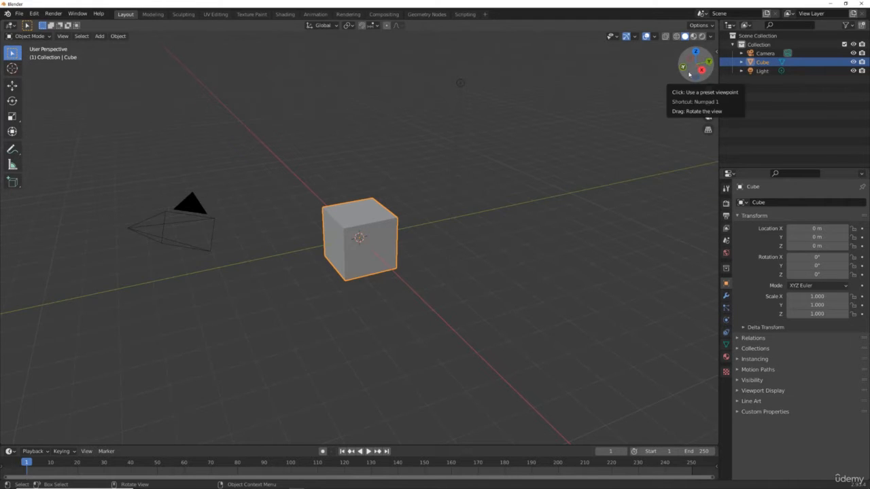
Show the Archimesh and Archipack creation tools in the viewport sidebar
left_click_drag(694, 68, 615, 73)
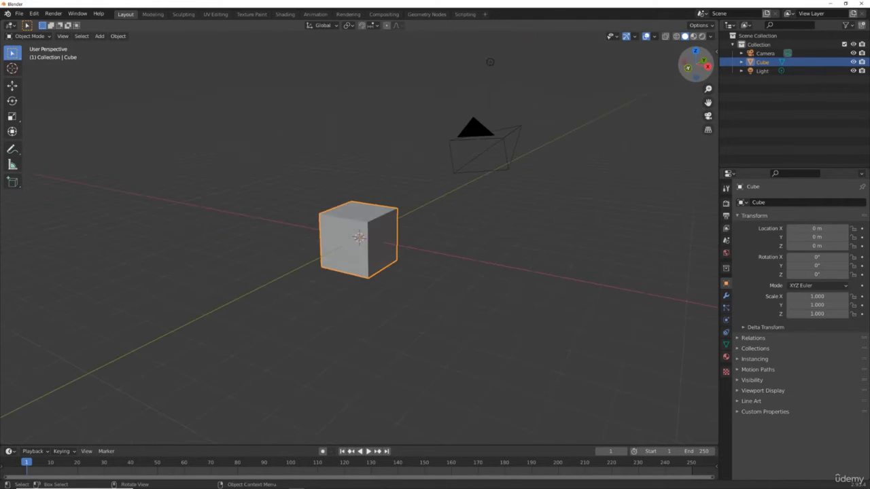
left_click(715, 50)
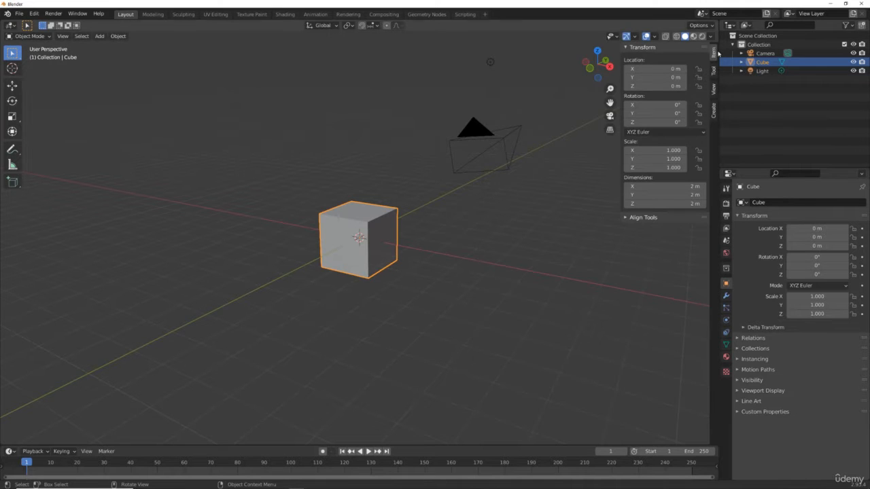
left_click(714, 115)
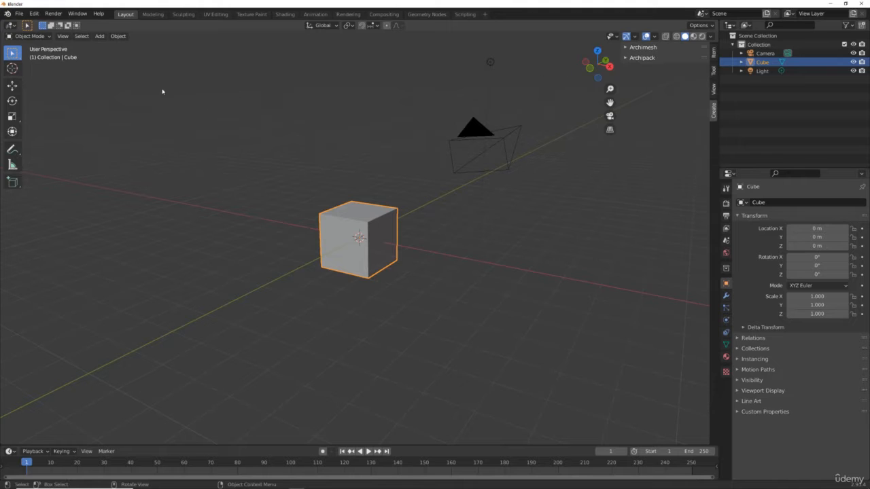
Open the Preferences window to its add-on settings
left_click(19, 14)
mouse_move(39, 122)
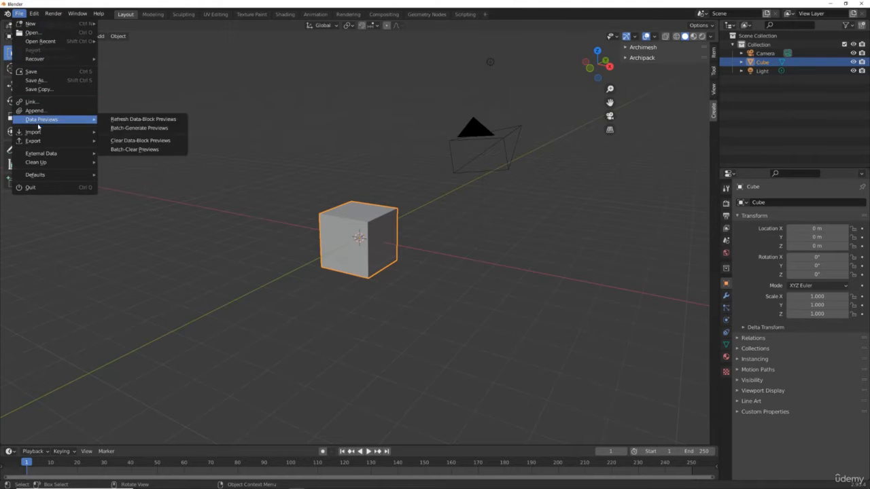
mouse_move(40, 140)
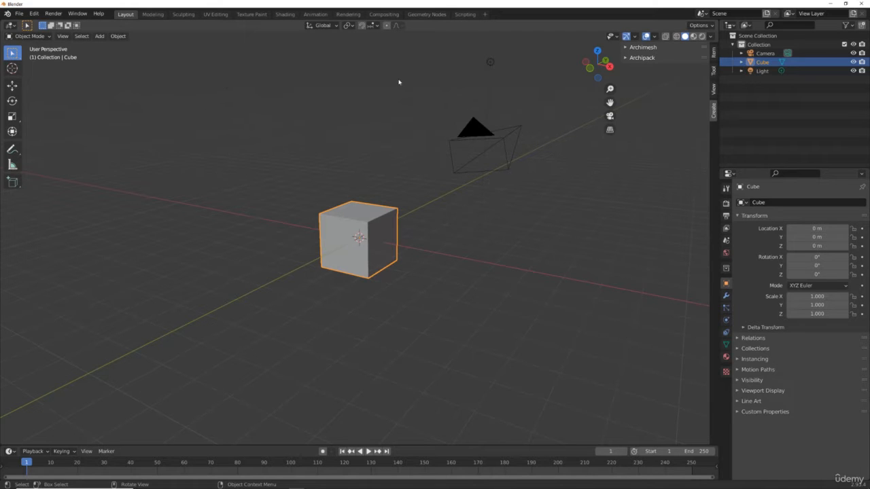
left_click(17, 15)
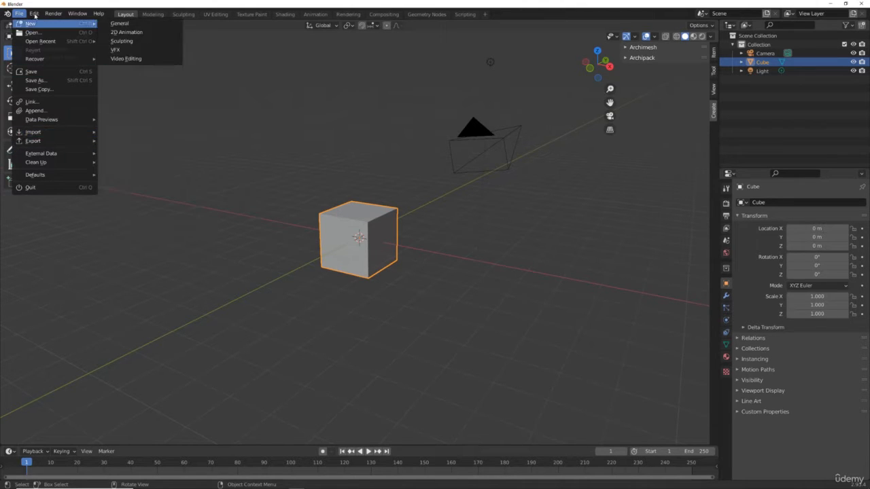
mouse_move(34, 14)
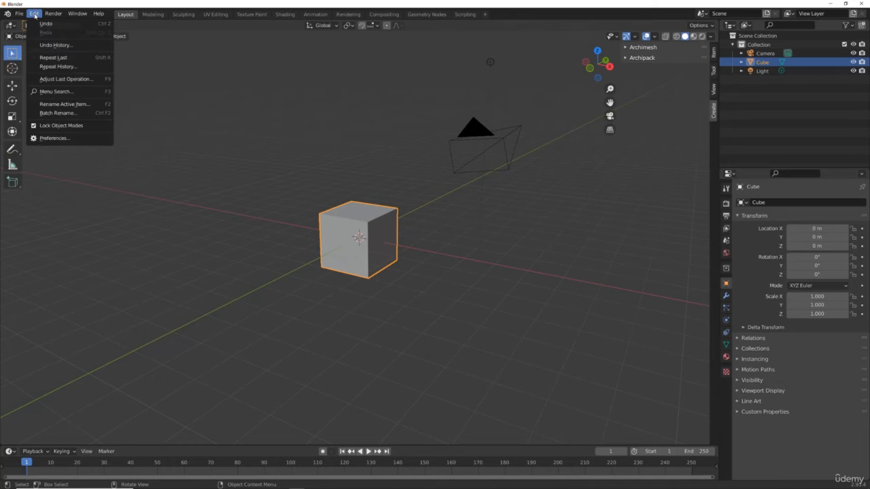
left_click(54, 138)
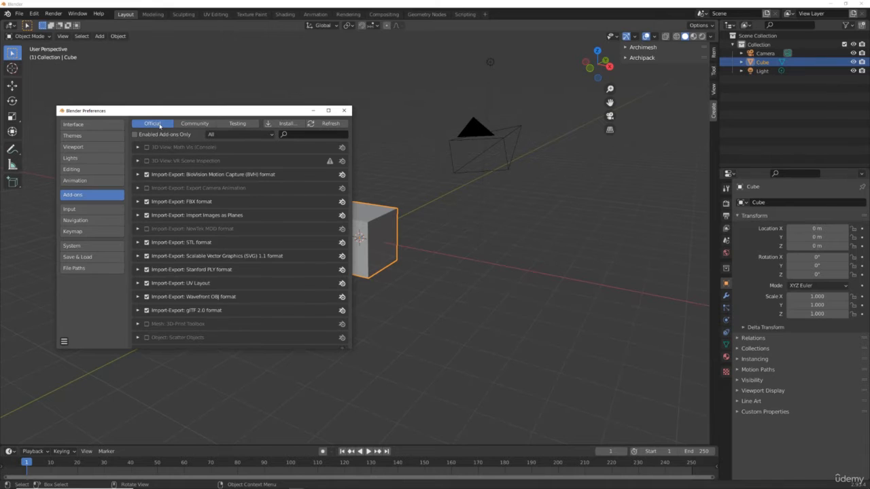
List only the enabled Community add-ons and expand the details of Add Mesh: Archipack
left_click(139, 136)
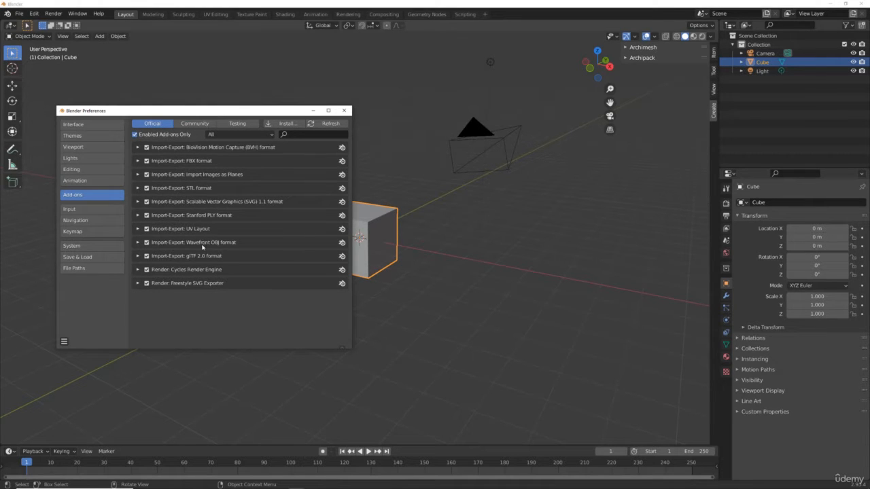
left_click(183, 124)
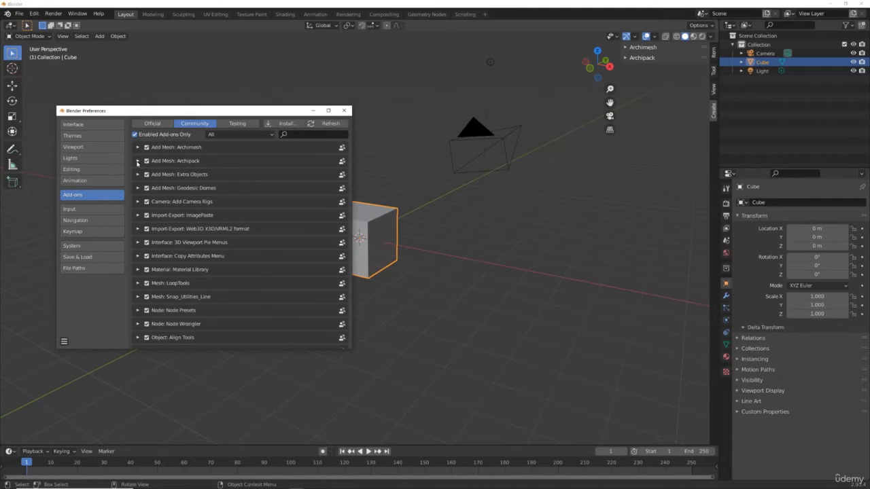
left_click(138, 161)
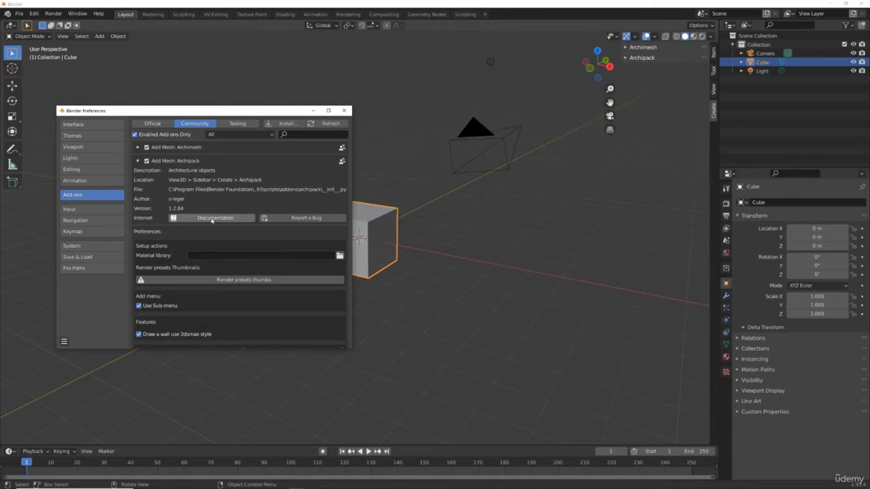
Open Archipack's online documentation in the browser and read the setup instructions for Blender 2.8
left_click(211, 218)
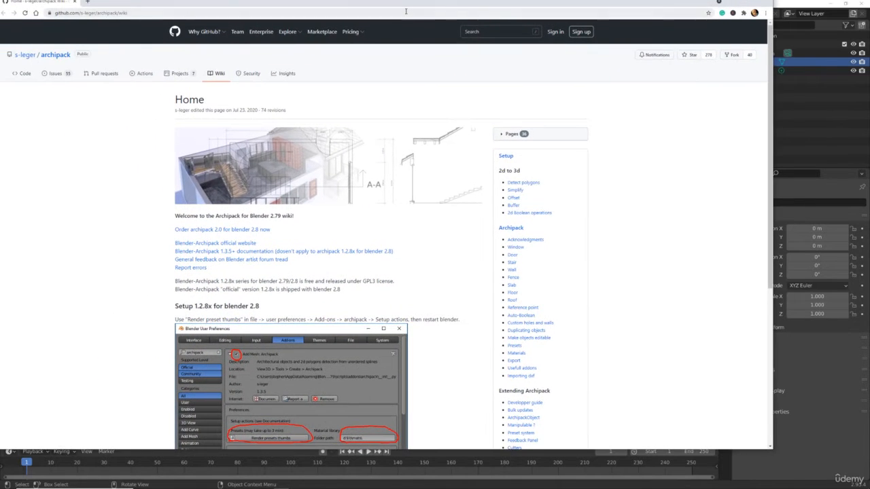
scroll(296, 227, "down", 2)
scroll(296, 228, "down", 3)
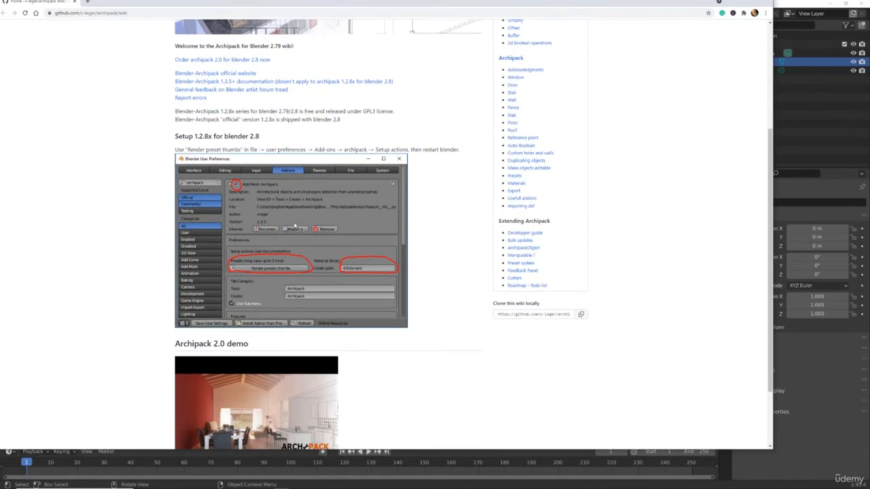
scroll(286, 210, "up", 3)
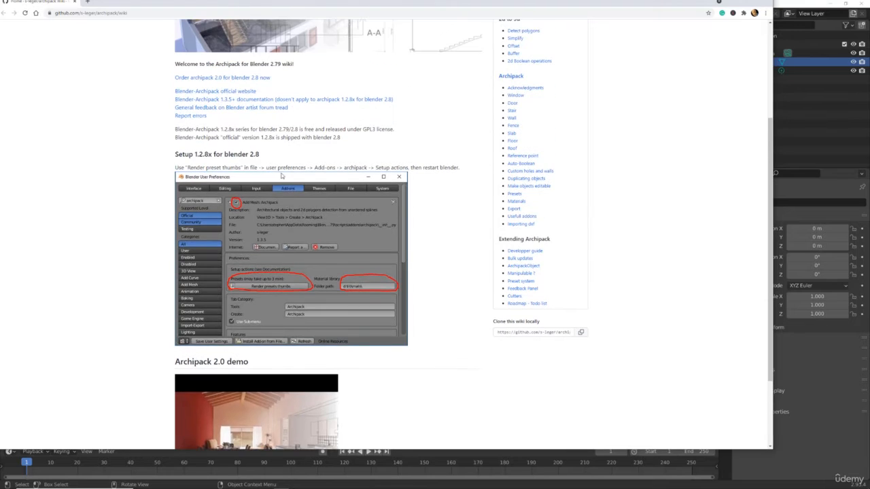
scroll(274, 158, "up", 1)
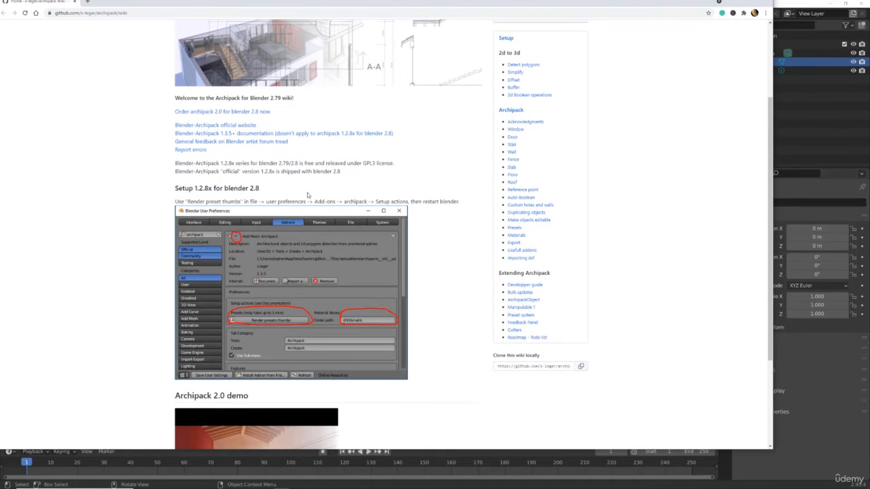
scroll(401, 157, "up", 3)
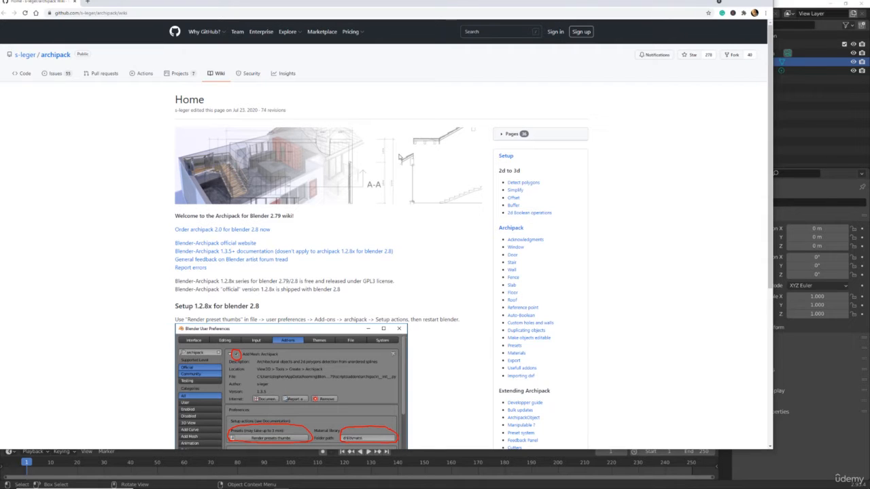
scroll(367, 167, "down", 3)
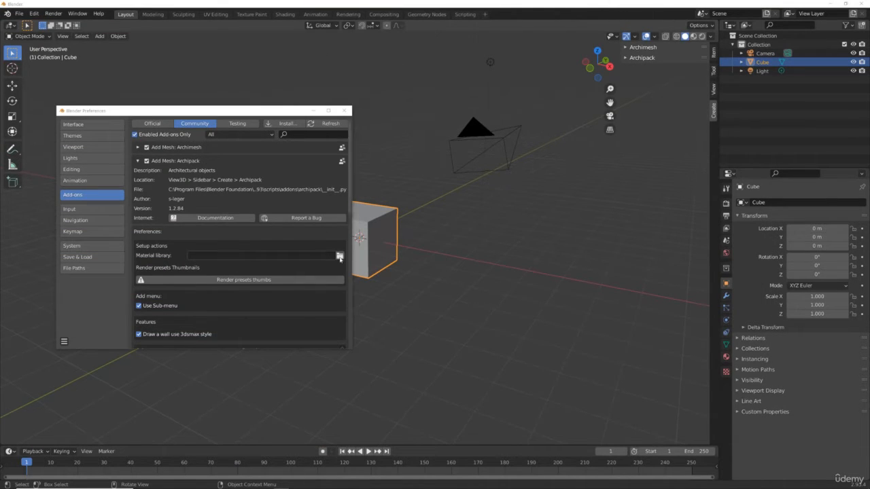
Look through the remaining Archipack add-on preferences and close the Preferences window
scroll(265, 296, "down", 8)
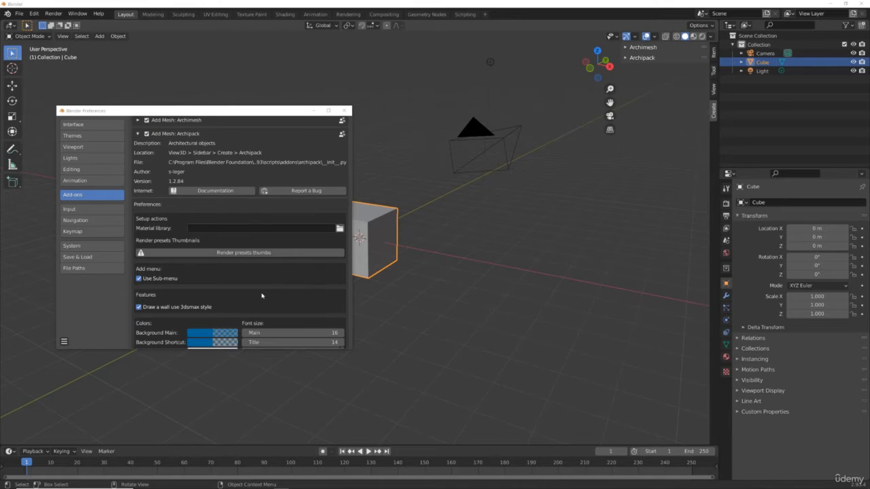
scroll(262, 295, "down", 2)
scroll(325, 134, "up", 6)
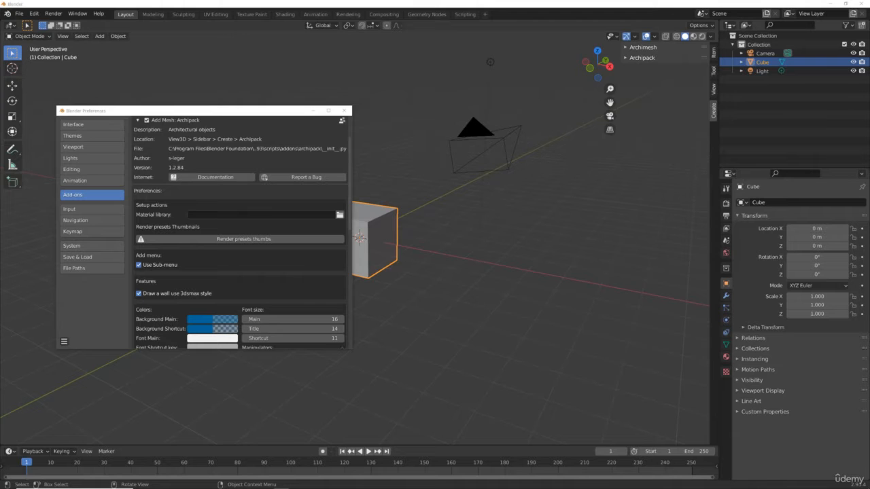
left_click(344, 110)
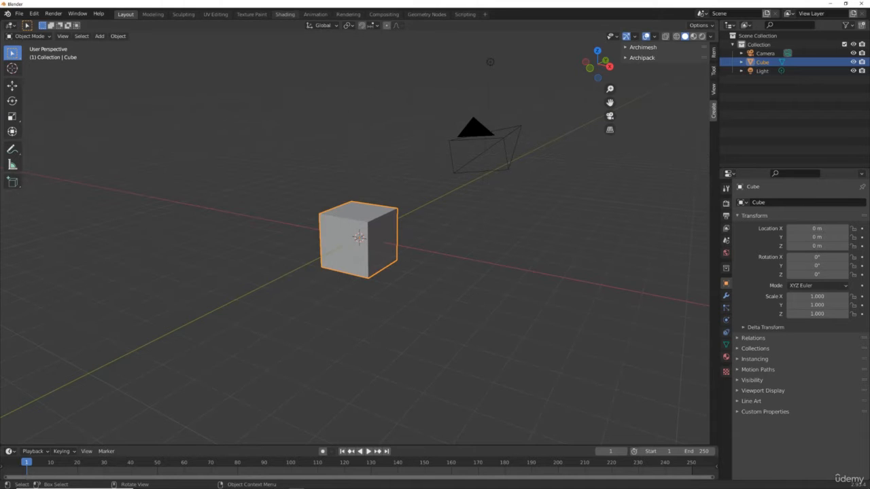
left_click_drag(272, 0, 313, 0)
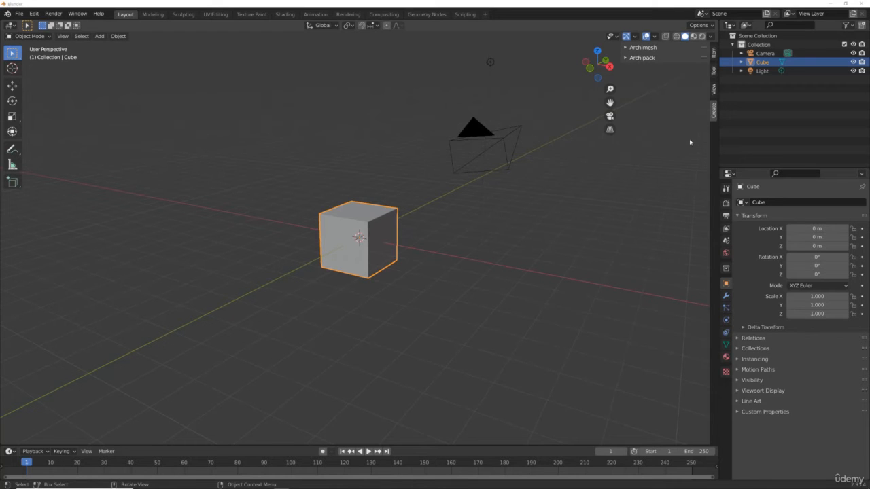
Delete the default cube and add Archimesh stairs to the empty scene
left_click(626, 47)
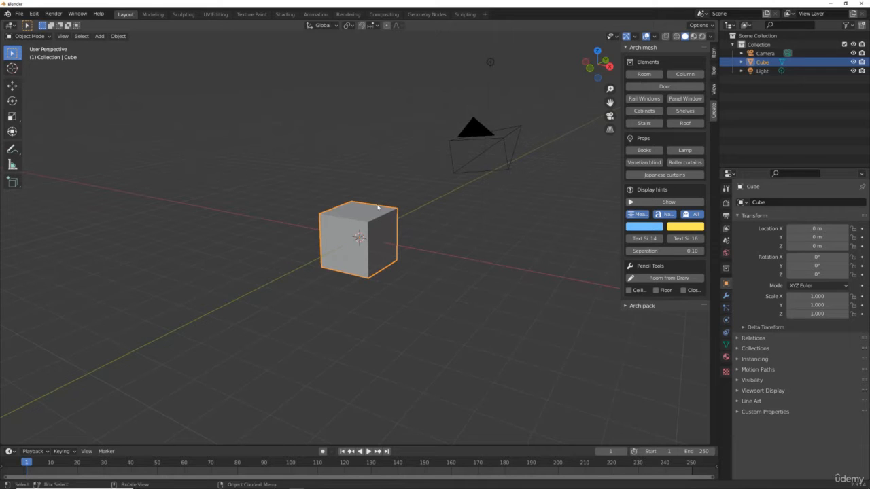
key("Delete")
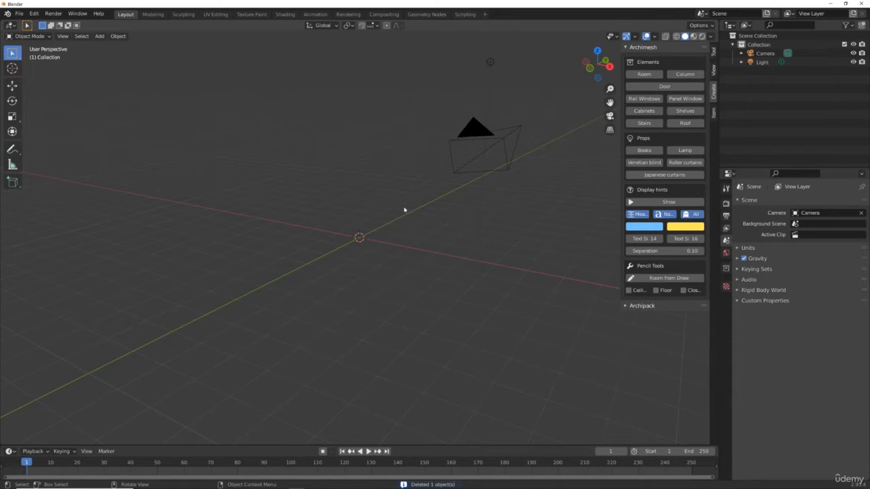
left_click(657, 123)
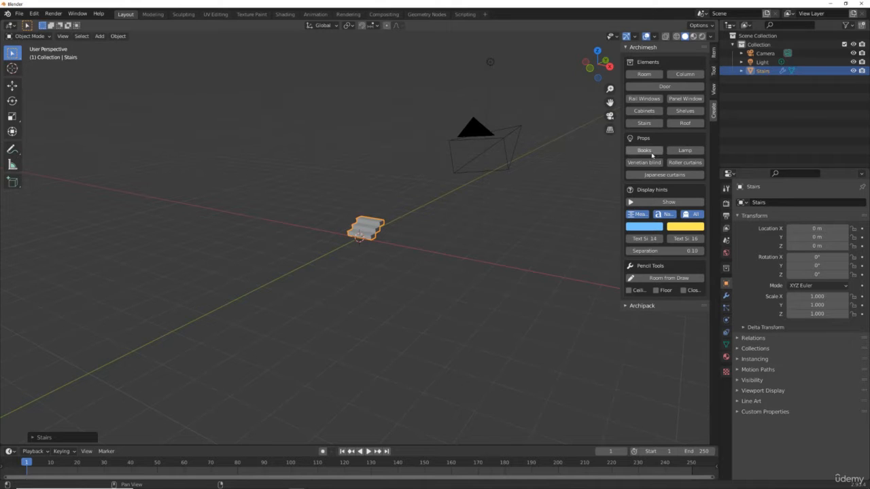
Add an Archimesh roof section to the scene and collapse the Archimesh tools
left_click(685, 123)
left_click(385, 241)
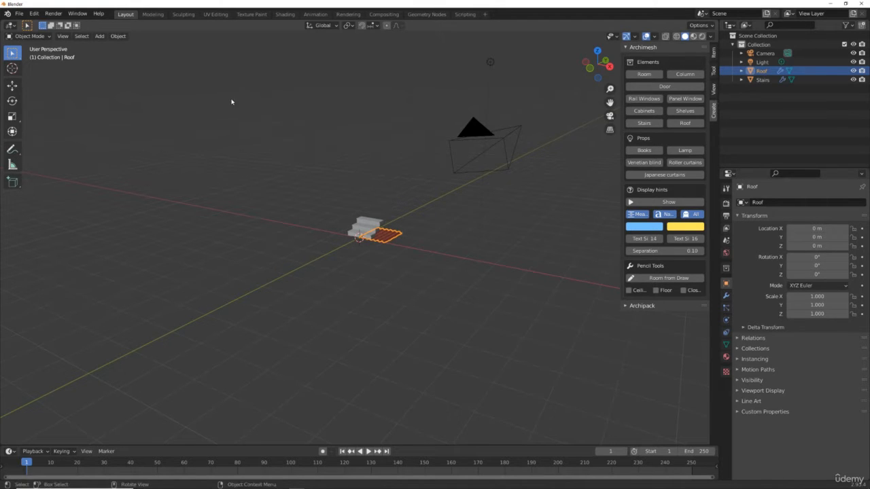
left_click(629, 47)
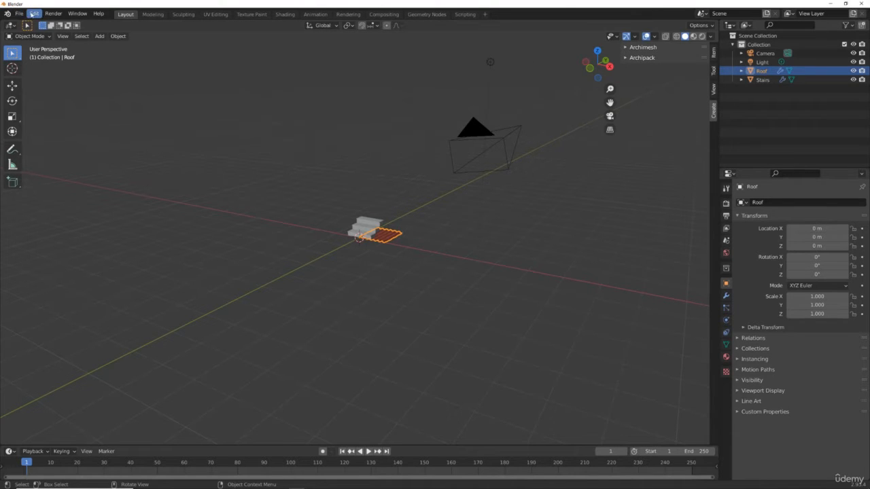
Reopen the Preferences window on the enabled Community add-ons, collapse the Archipack details and look over the list
left_click(32, 14)
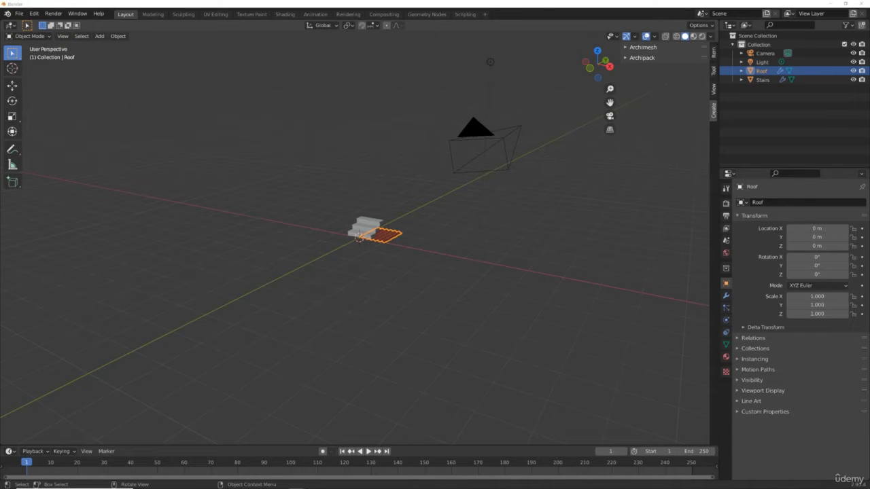
left_click(227, 135)
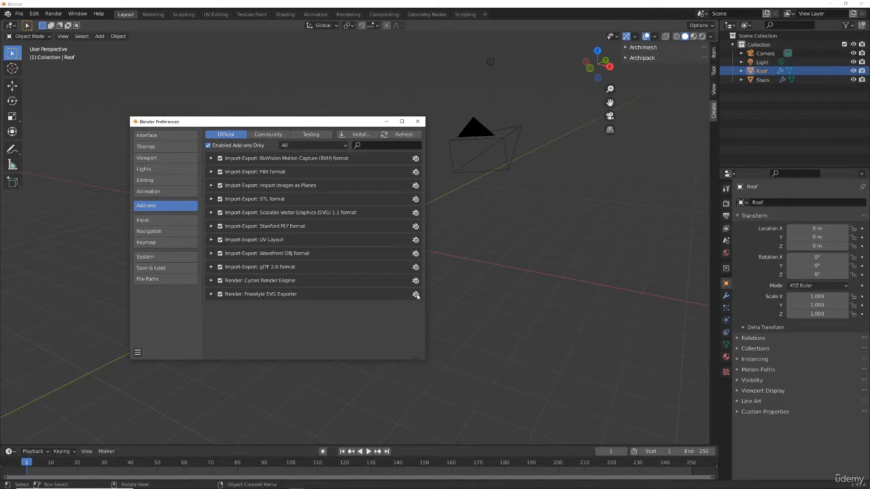
left_click(268, 134)
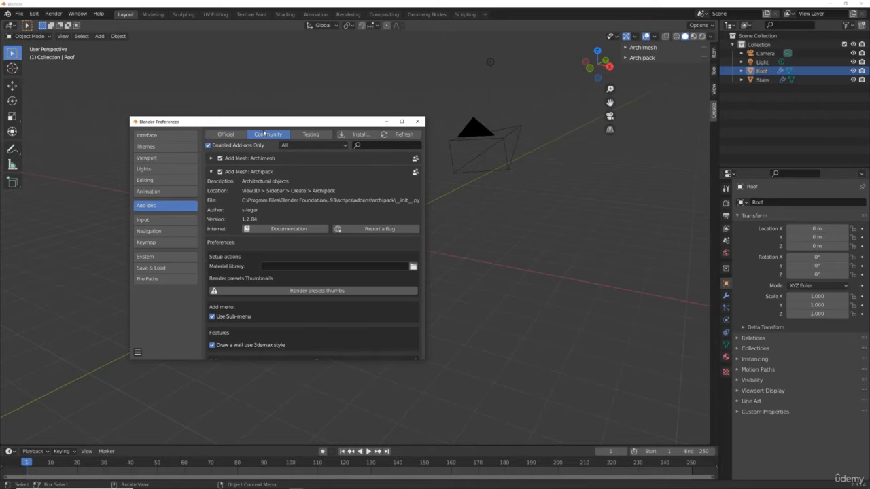
left_click(211, 172)
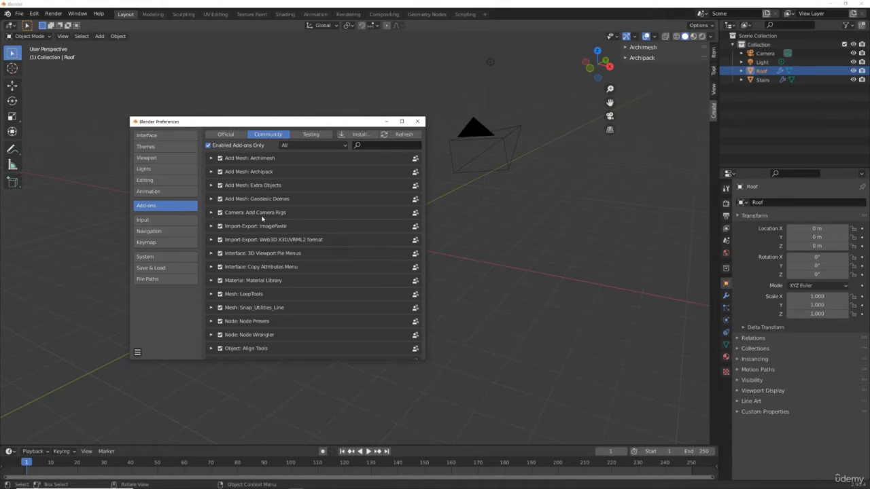
scroll(262, 217, "down", 2)
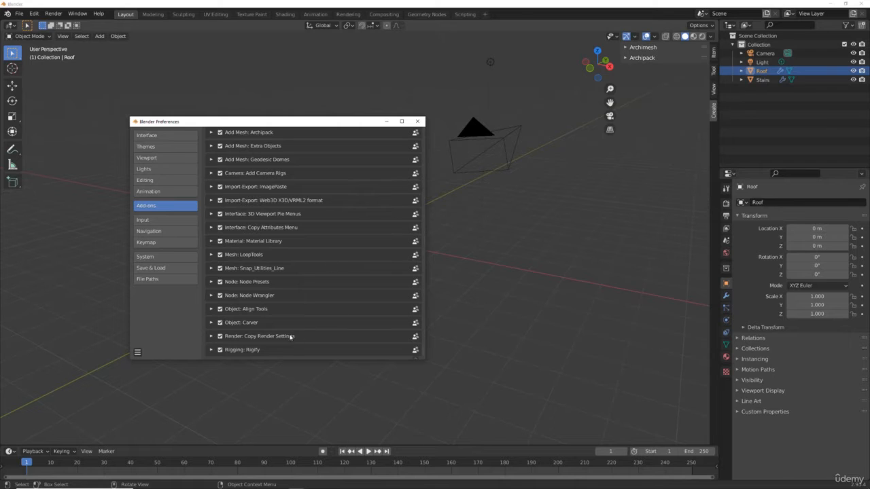
scroll(321, 218, "up", 3)
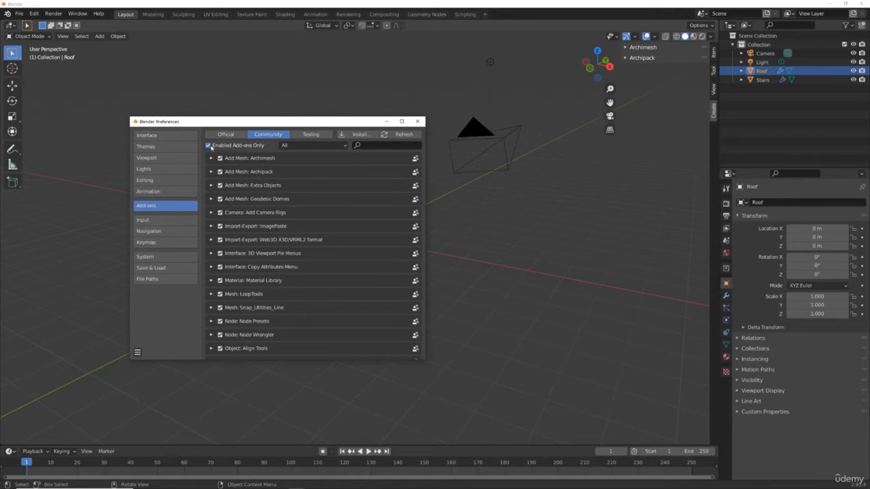
List the disabled Community add-ons too, enable Lighting: Dynamic Sky and move the Preferences window out of the way
left_click(208, 146)
scroll(310, 204, "down", 1)
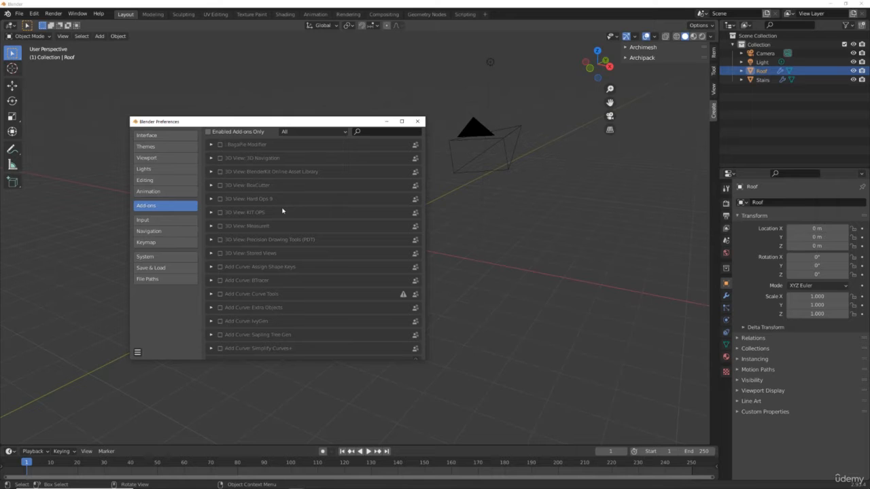
scroll(283, 211, "down", 1)
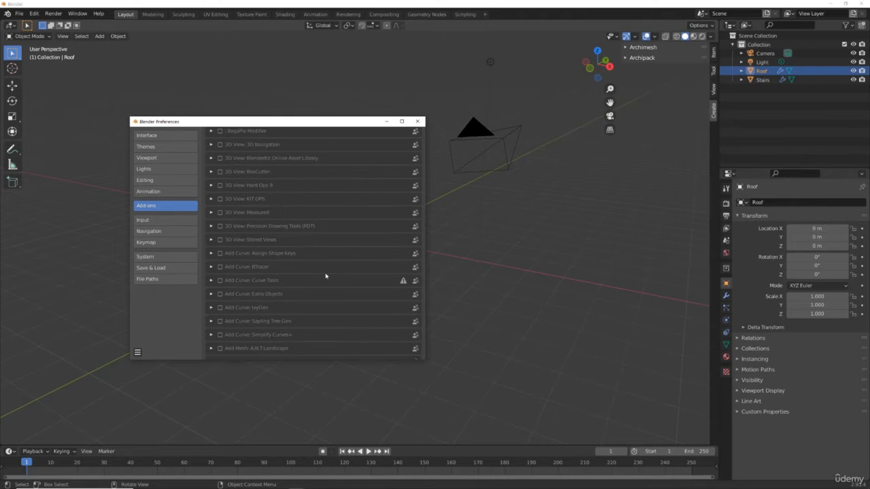
scroll(326, 276, "down", 6)
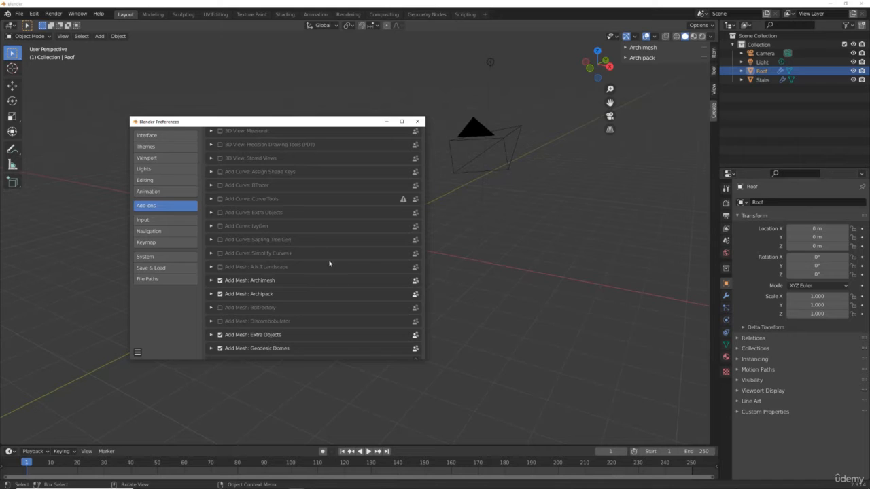
scroll(330, 264, "up", 8)
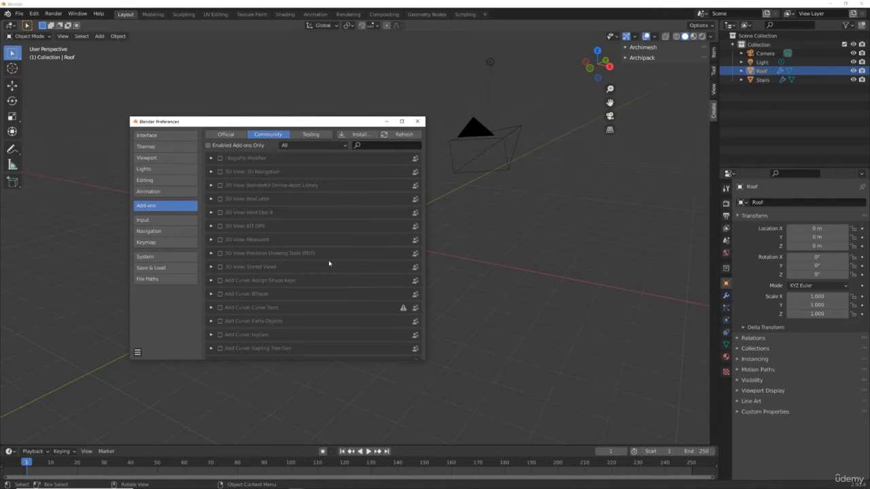
scroll(329, 264, "down", 12)
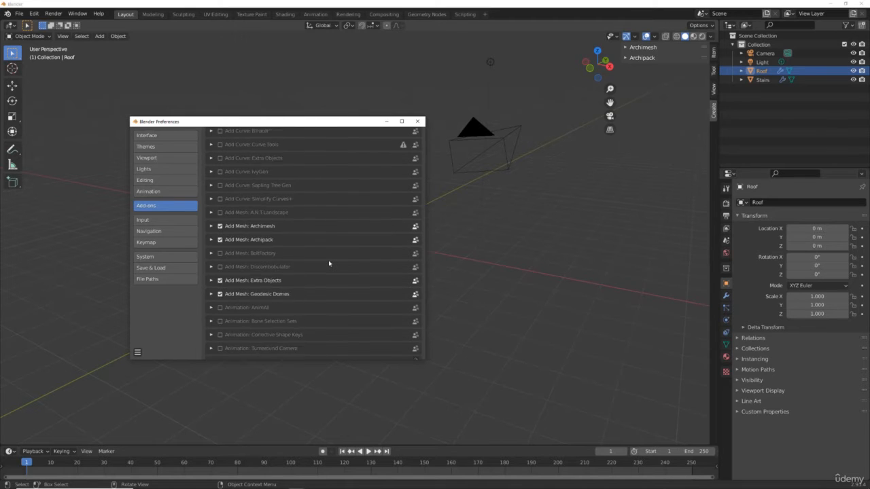
scroll(329, 264, "down", 20)
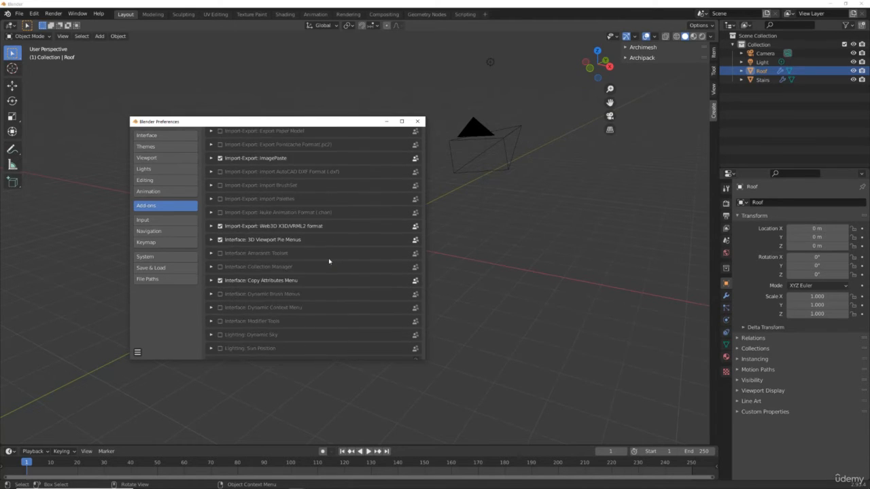
scroll(329, 261, "down", 6)
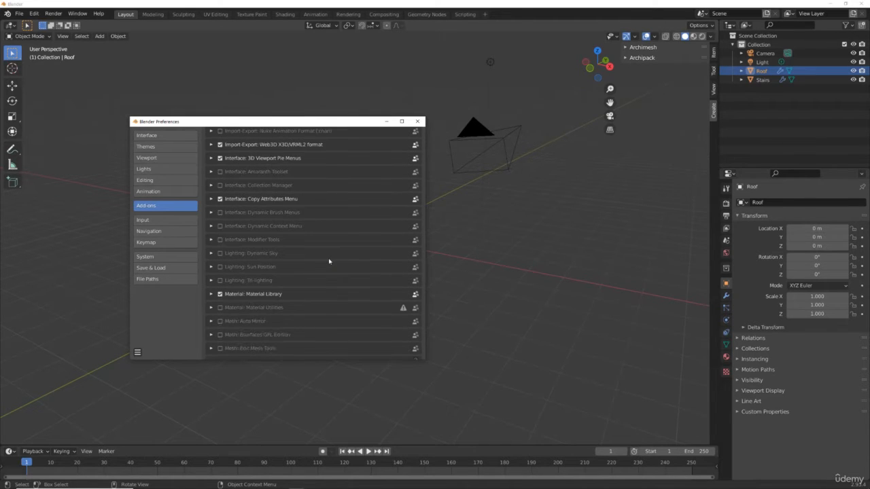
left_click(220, 252)
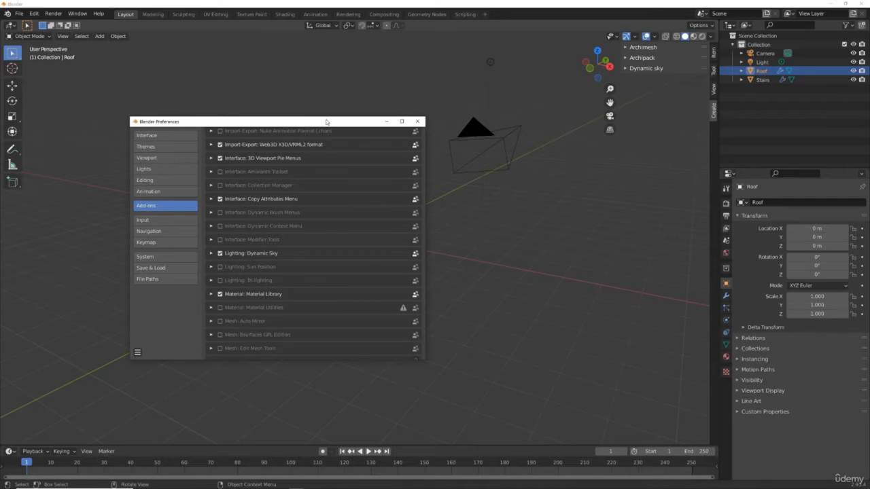
left_click_drag(326, 122, 616, 0)
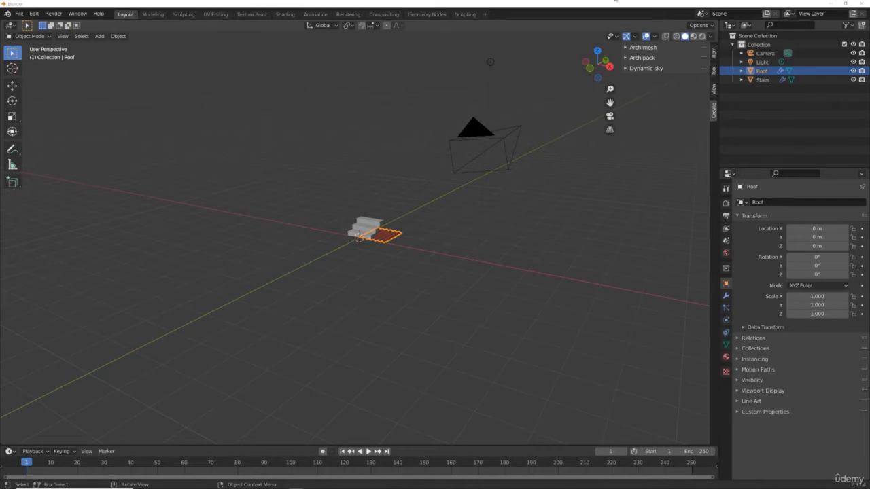
Create a dynamic sky and assign the Dynamic_1 world to the scene
left_click(631, 69)
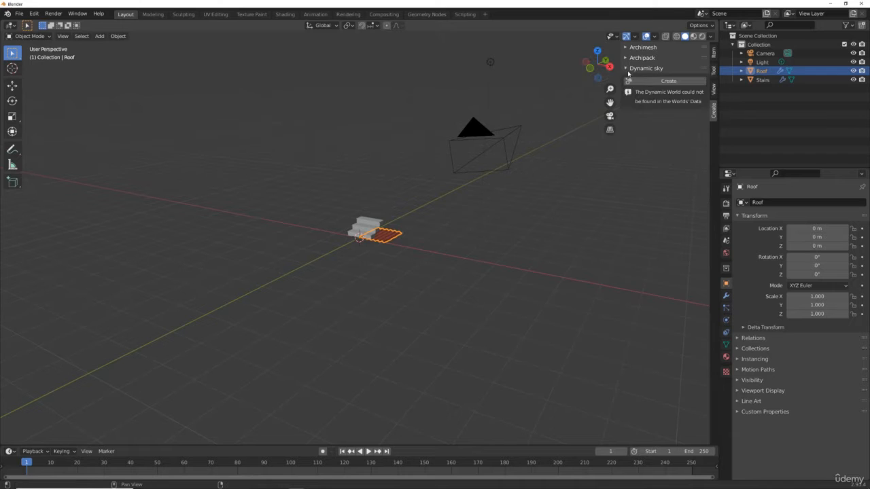
left_click(647, 83)
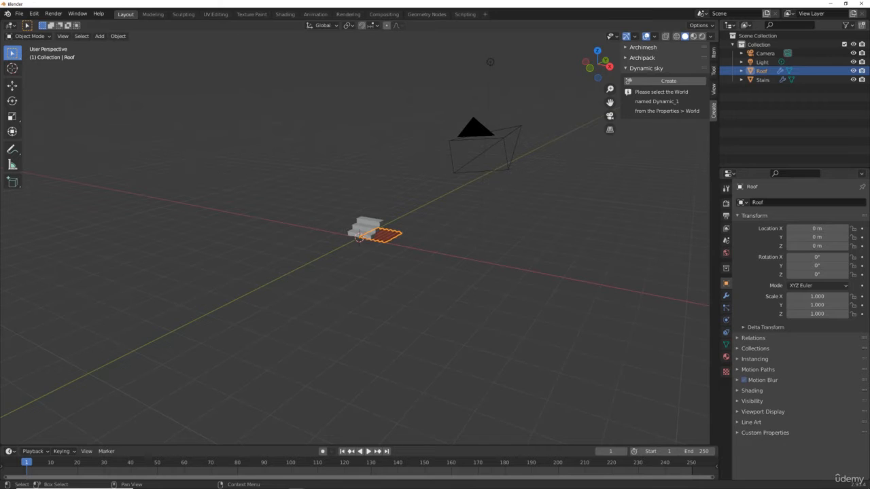
left_click(726, 253)
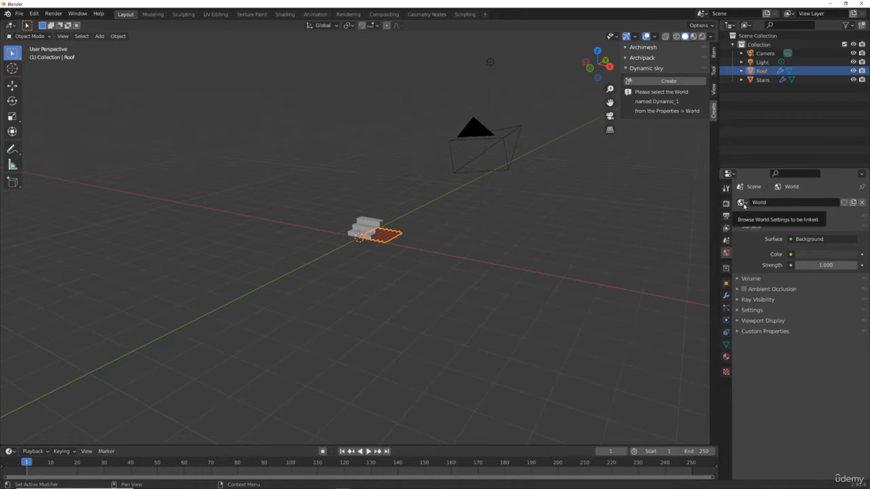
left_click(743, 202)
left_click(773, 215)
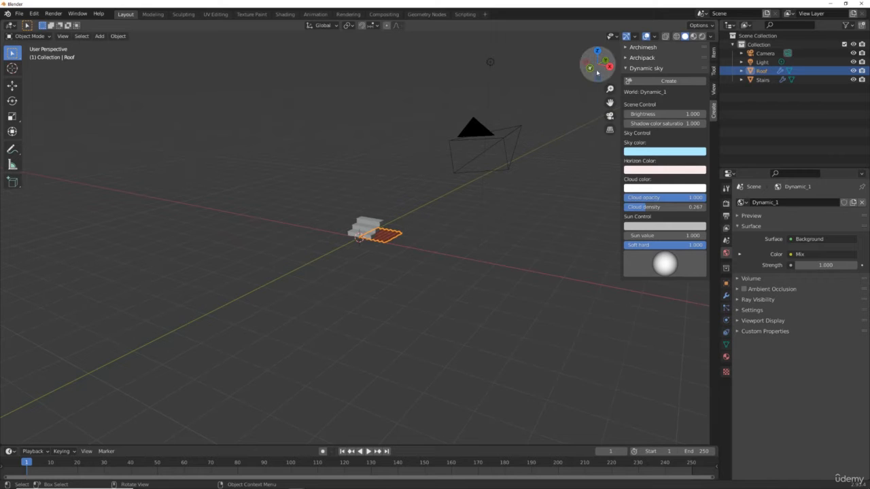
Switch the viewport shading to Rendered and inspect the sky, stairs and roof from several angles up close
left_click_drag(597, 73, 596, 79)
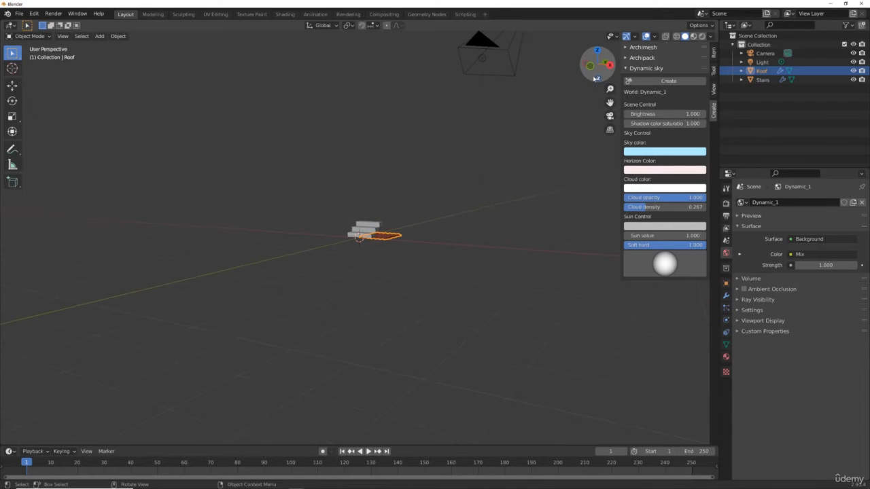
left_click(693, 37)
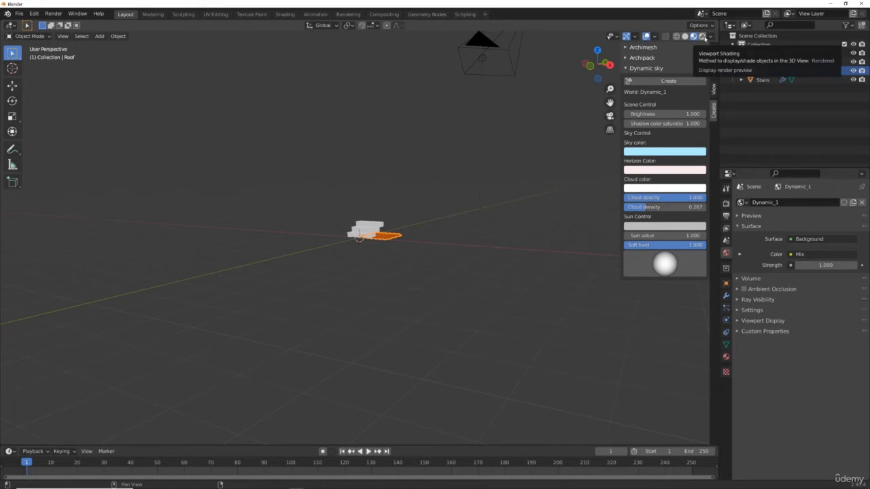
left_click(701, 37)
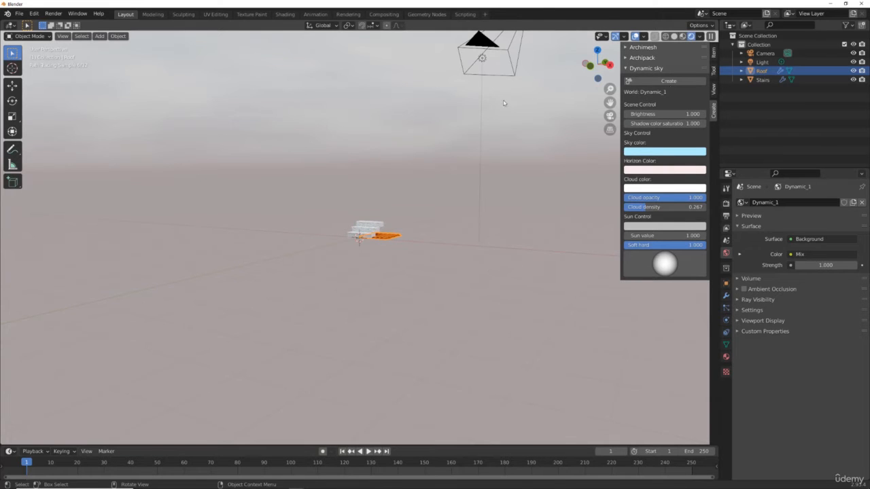
mouse_move(593, 71)
left_mouse_down()
mouse_move(603, 96)
mouse_move(596, 59)
mouse_move(599, 78)
mouse_move(597, 68)
left_mouse_up()
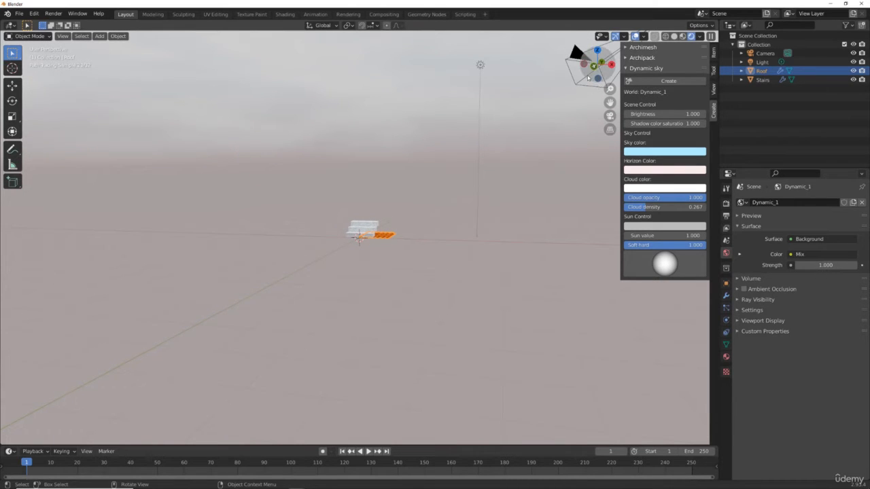
left_click_drag(596, 77, 518, 85)
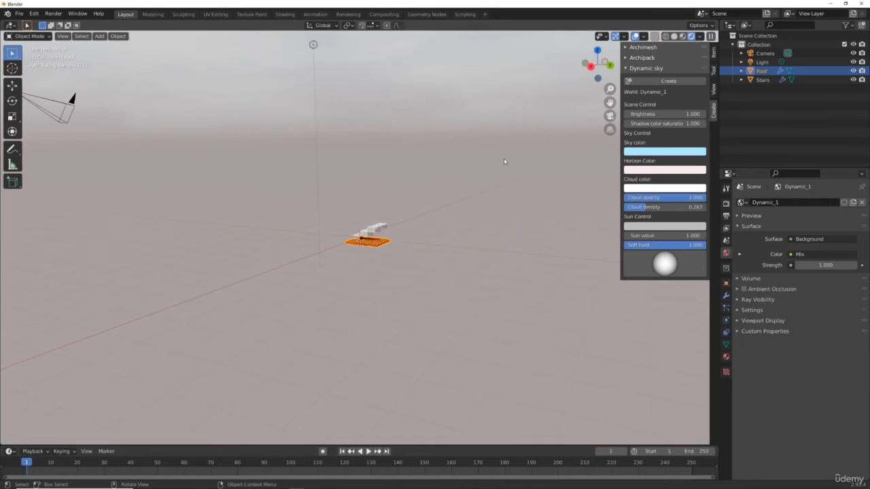
scroll(503, 161, "up", 7)
scroll(504, 162, "up", 1)
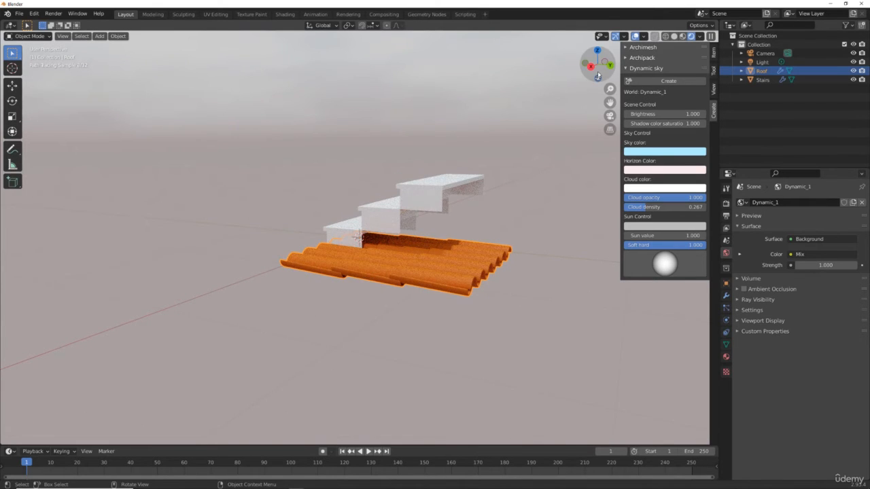
left_click_drag(601, 72, 710, 84)
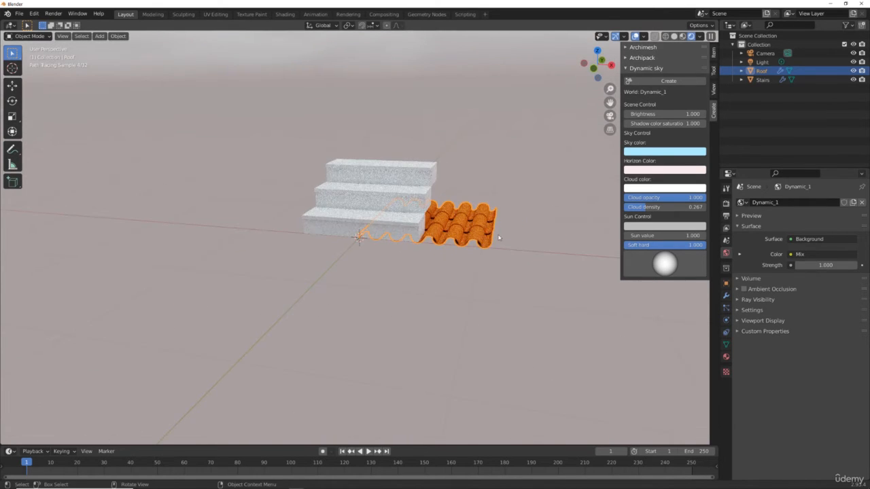
Deselect the roof, then assign World to the scene instead of Dynamic_1 and return the viewport to Solid shading
scroll(486, 215, "down", 2)
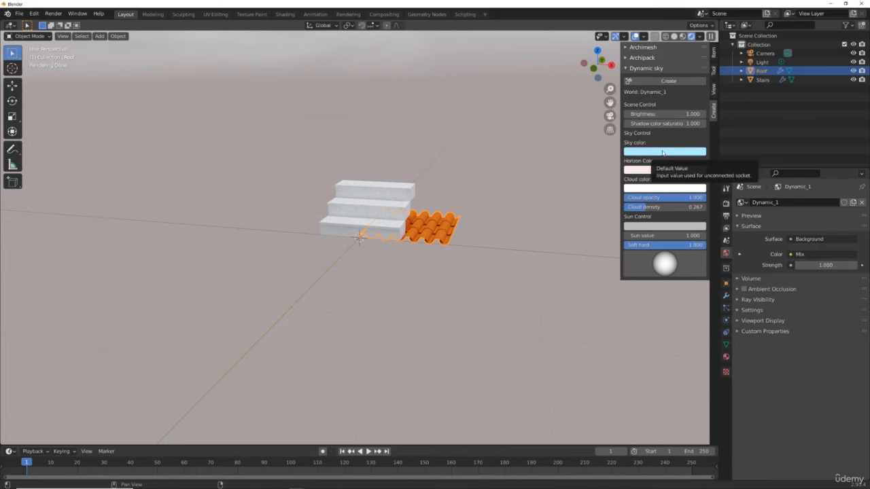
left_click(547, 74)
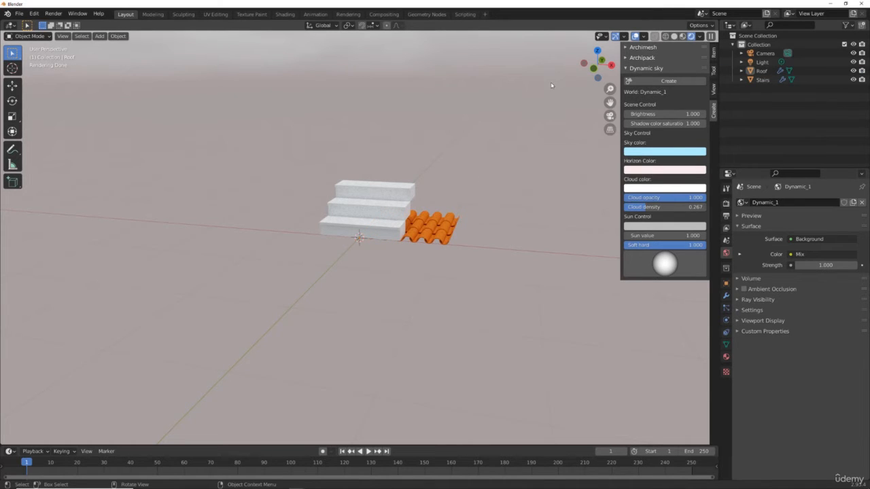
left_click(747, 203)
left_click(762, 221)
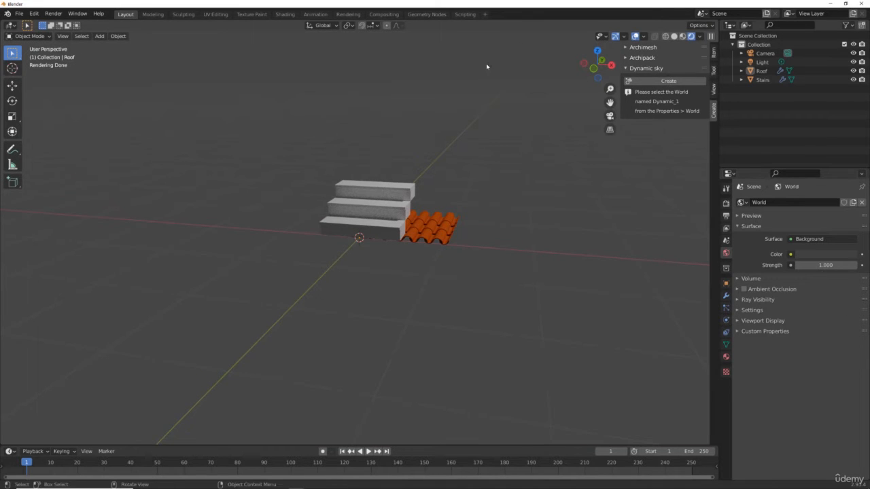
left_click(674, 36)
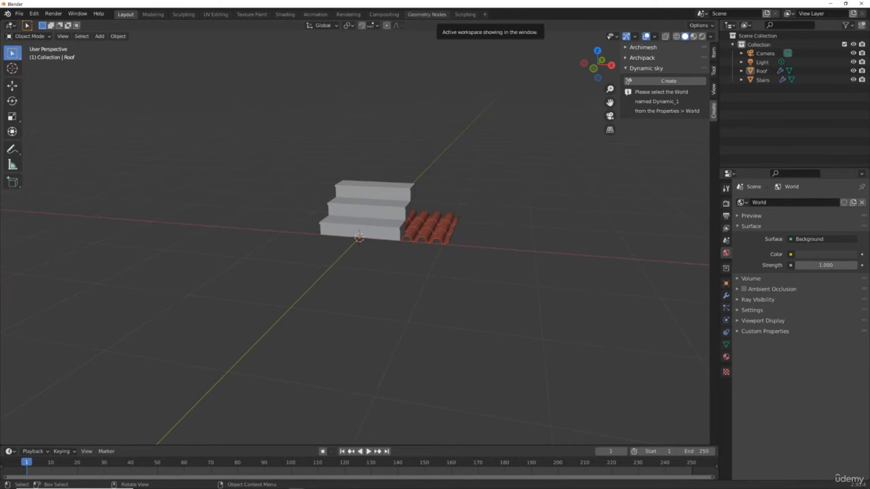
Enable the Lighting: Tri-lighting add-on in the Preferences window, expand its details and move the window out of the way
left_click_drag(172, 73, 171, 67)
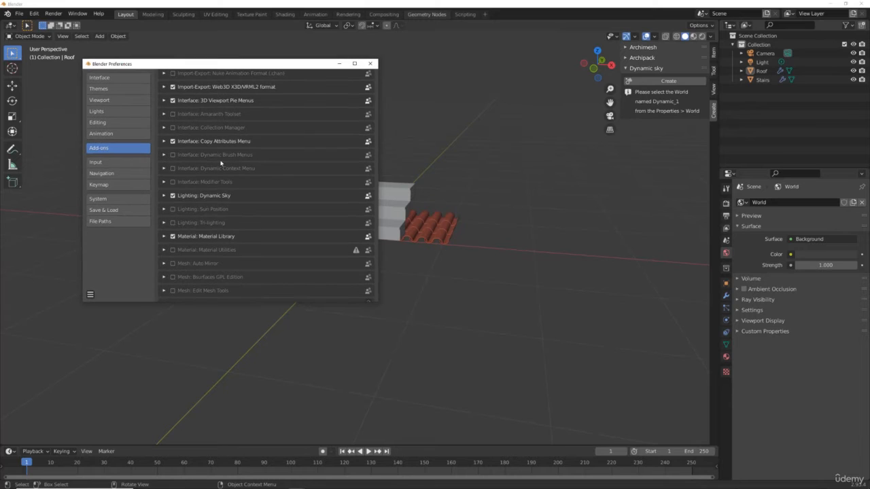
scroll(225, 165, "down", 1)
scroll(223, 166, "down", 3)
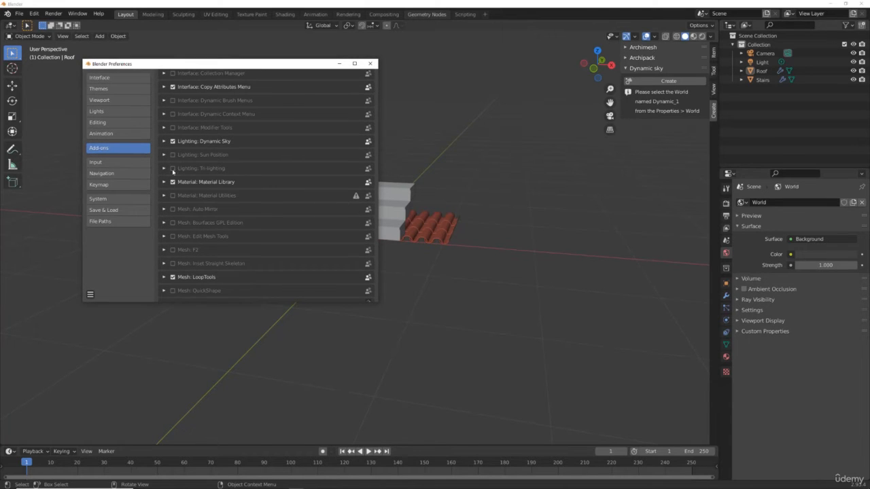
left_click(173, 170)
left_click(164, 169)
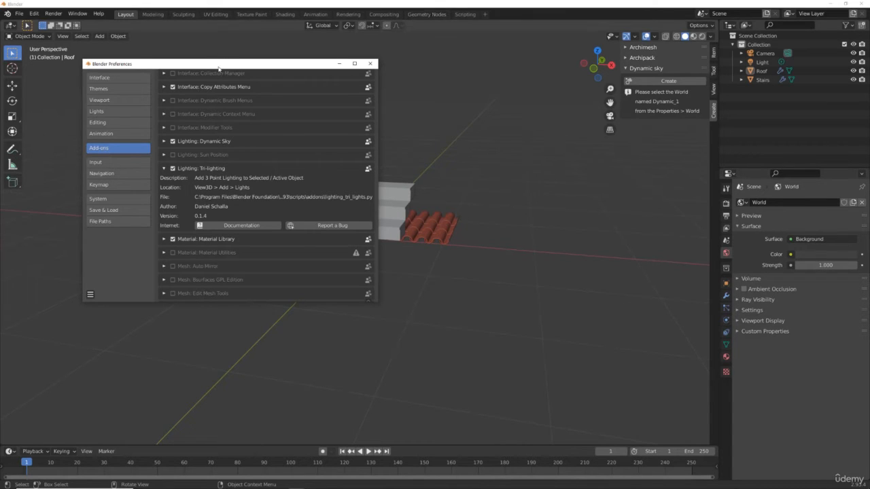
left_click_drag(219, 67, 197, 0)
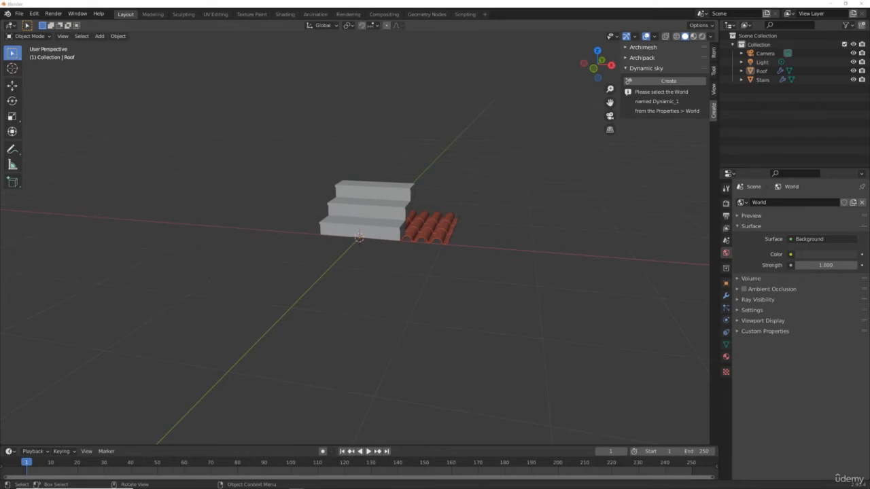
Add a 3 Point Lights setup to the scene with the roof as the active object
left_click(99, 37)
mouse_move(117, 156)
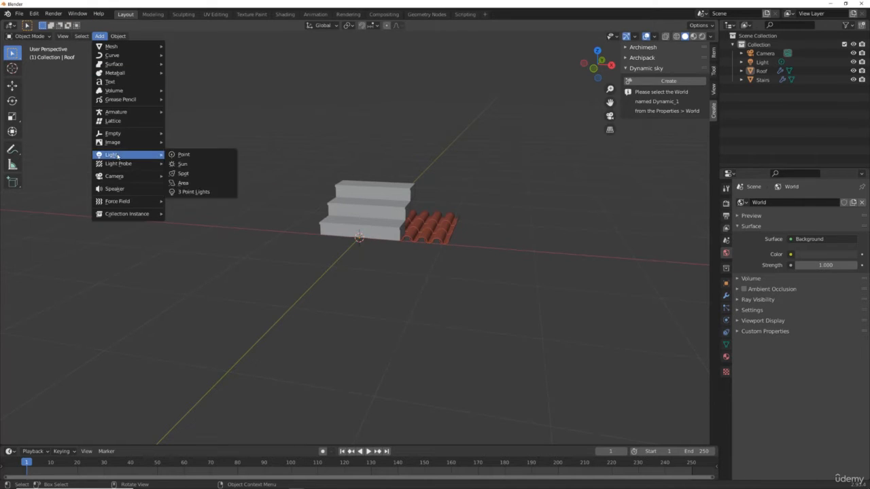
left_click(204, 192)
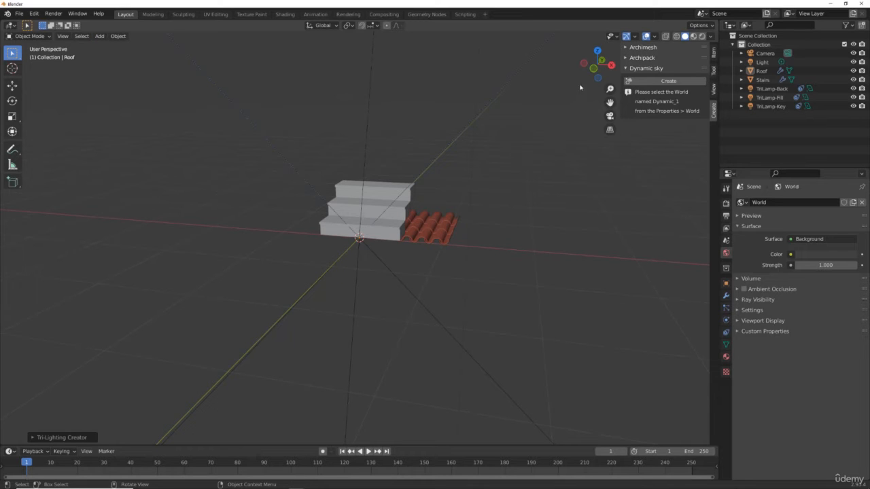
Switch the viewport shading to Rendered and inspect the three-point lighting on the stairs and roof from near and far
left_click_drag(590, 74, 616, 66)
left_click(694, 36)
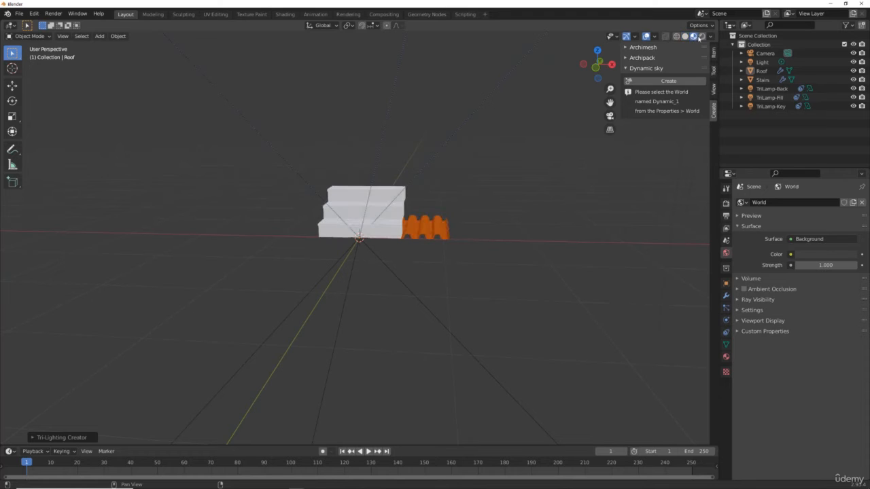
left_click(701, 37)
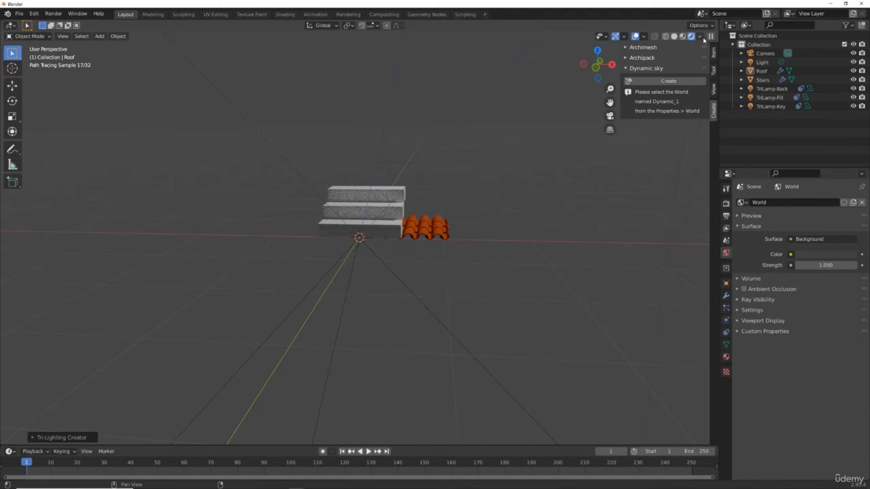
left_click_drag(592, 79, 550, 80)
scroll(483, 146, "down", 6)
scroll(496, 136, "up", 2)
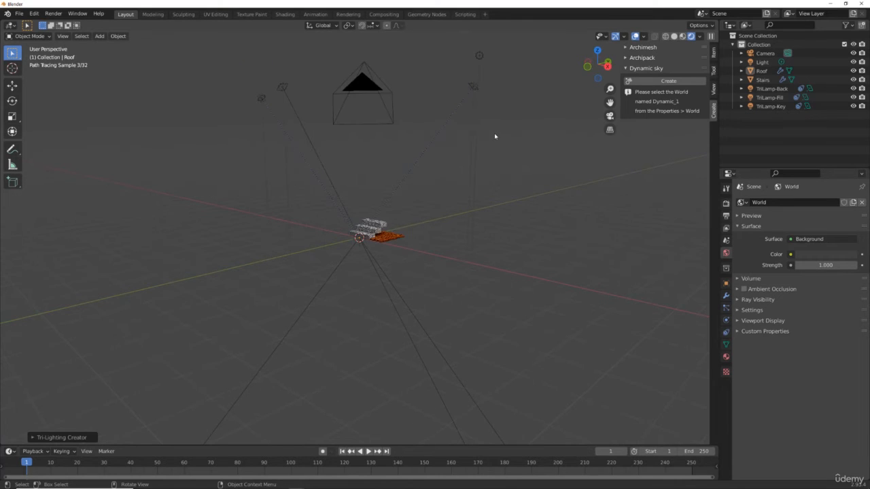
scroll(495, 136, "up", 3)
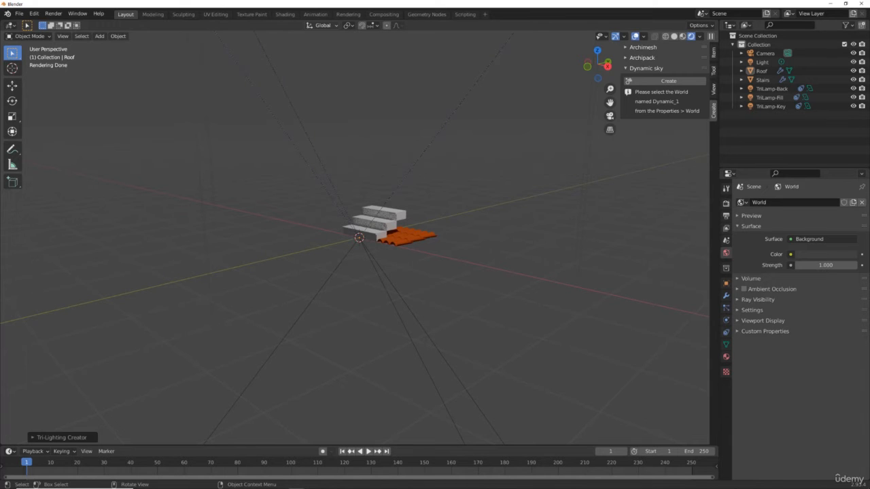
Bring the Preferences window back, collapse the Tri-lighting details and read the Lighting: Sun Position description
left_click_drag(170, 0, 171, 49)
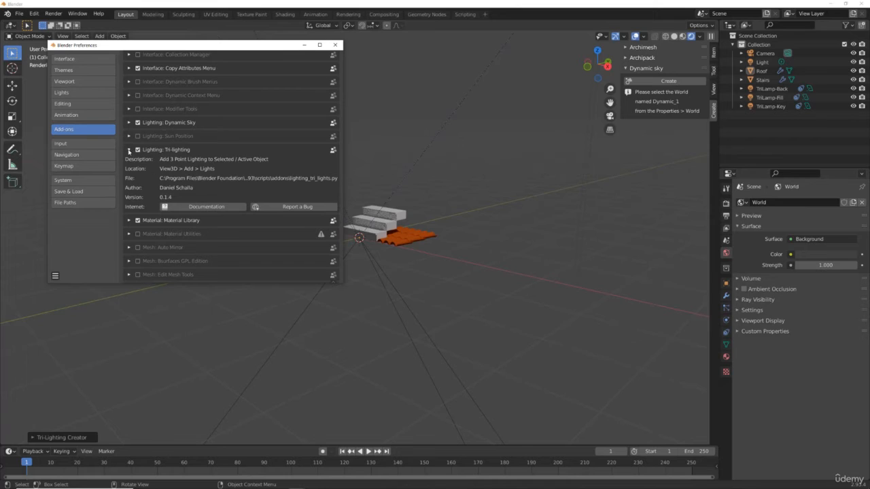
left_click(129, 150)
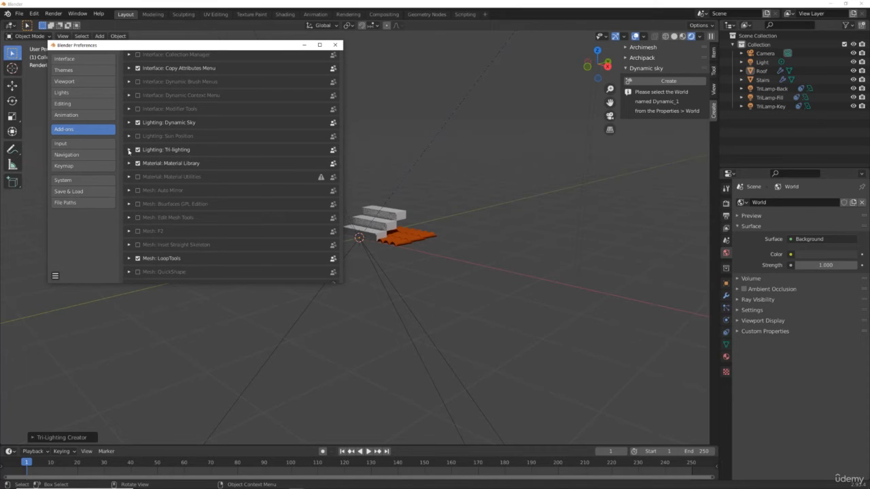
left_click(128, 136)
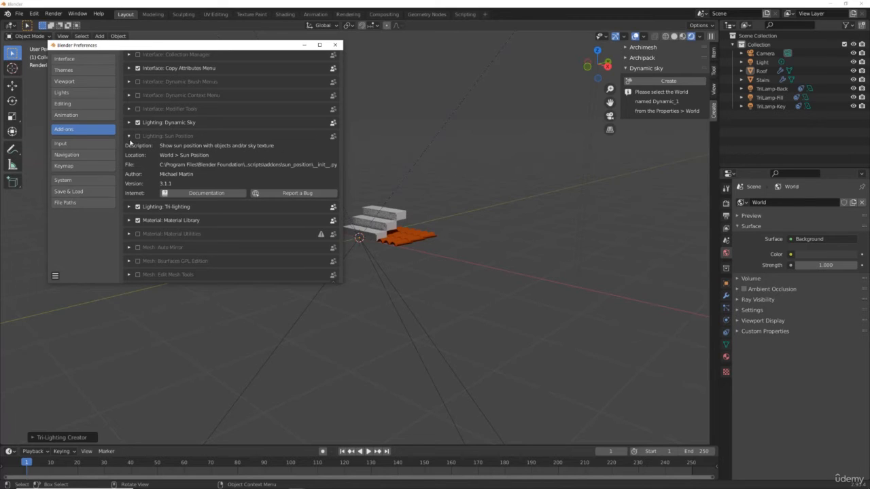
left_click(129, 139)
scroll(162, 151, "down", 2)
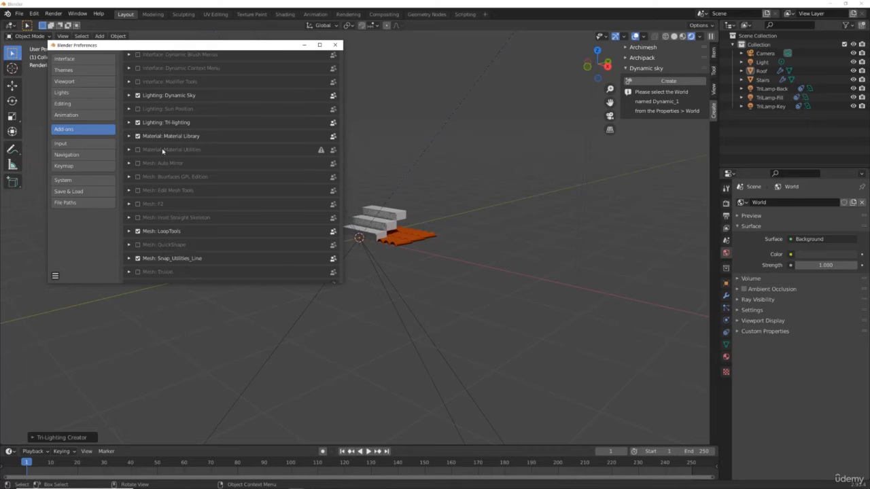
Expand the Mesh: Auto Mirror details, enable the add-on and move the Preferences window out of the way
scroll(163, 151, "down", 1)
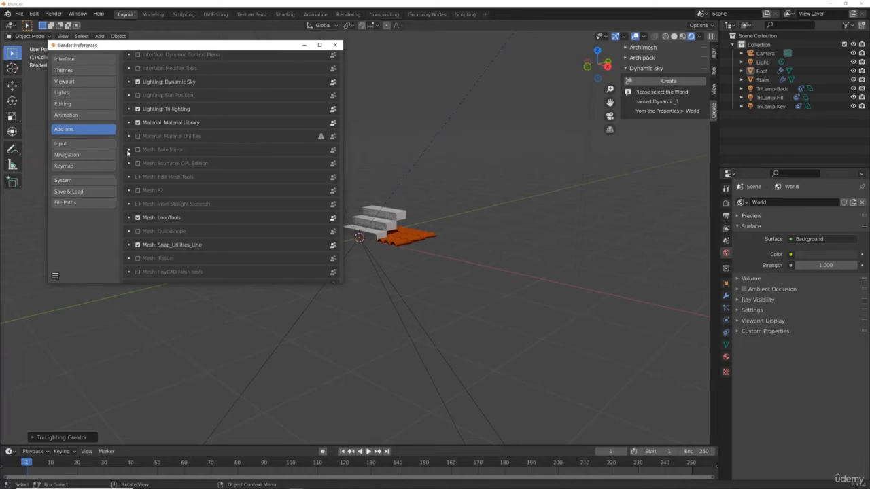
left_click(129, 151)
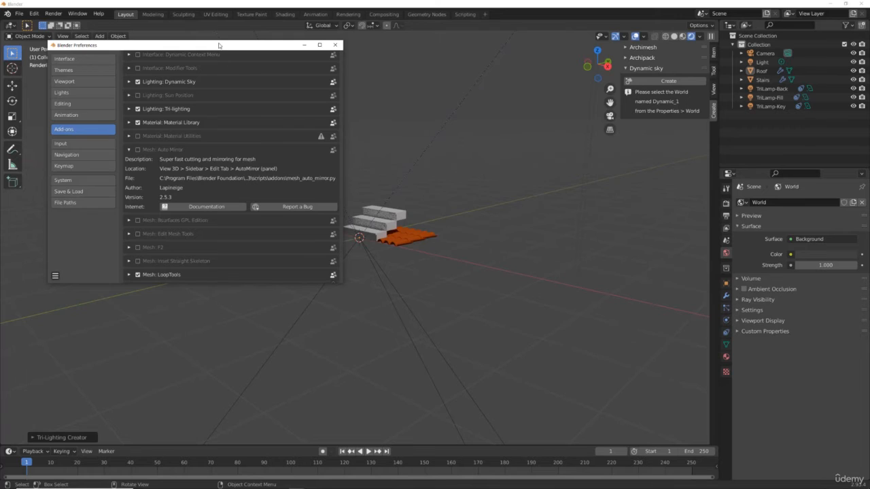
left_click_drag(219, 45, 218, 0)
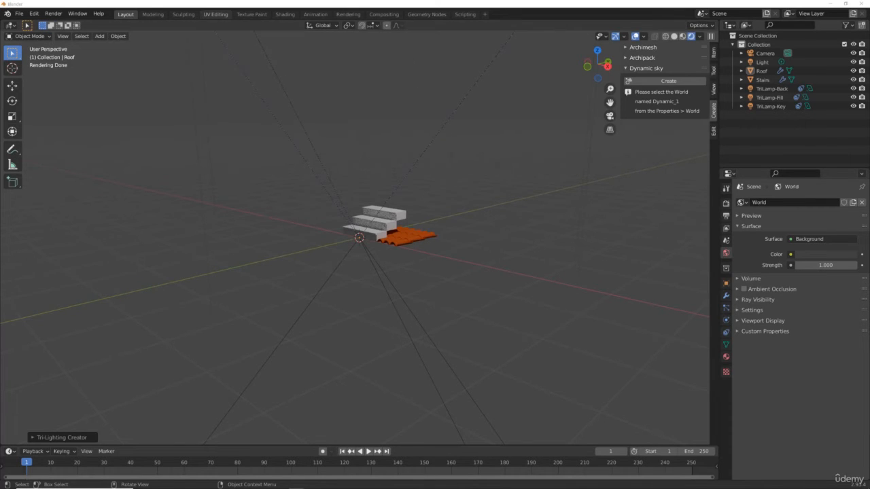
Delete the roof, stairs and three TriLamp lights, and add a mesh cube in their place
left_click_drag(306, 162, 473, 262)
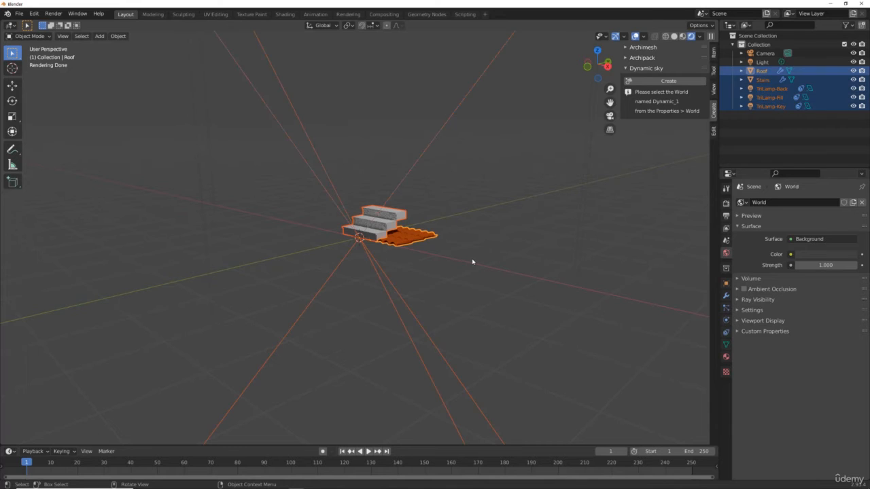
key("Delete")
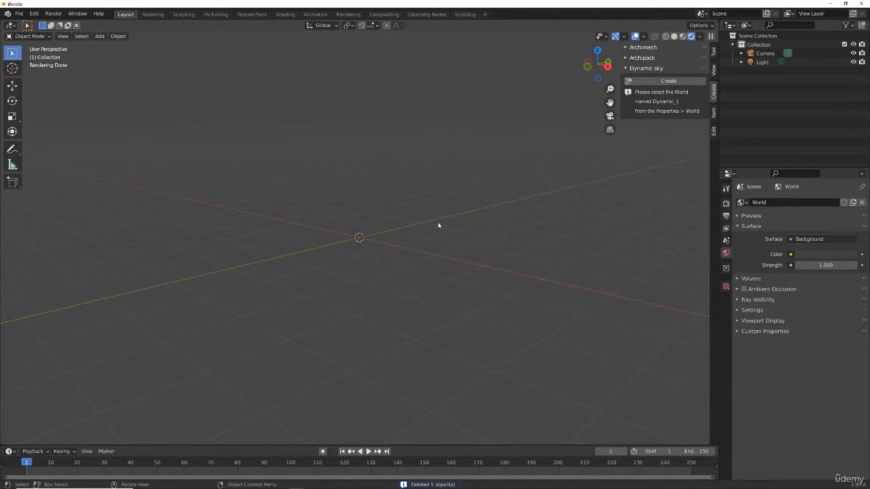
key("shift+a")
mouse_move(438, 224)
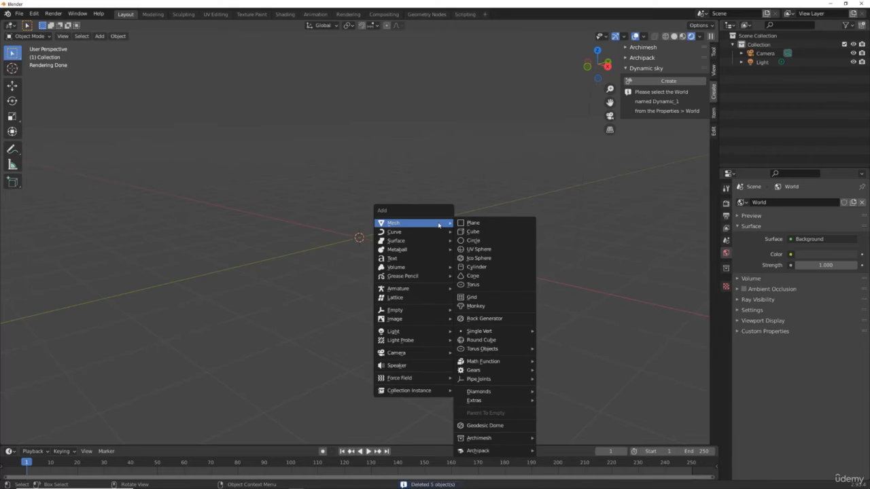
left_click(481, 231)
mouse_move(593, 66)
left_mouse_down()
mouse_move(585, 54)
mouse_move(585, 62)
left_mouse_up()
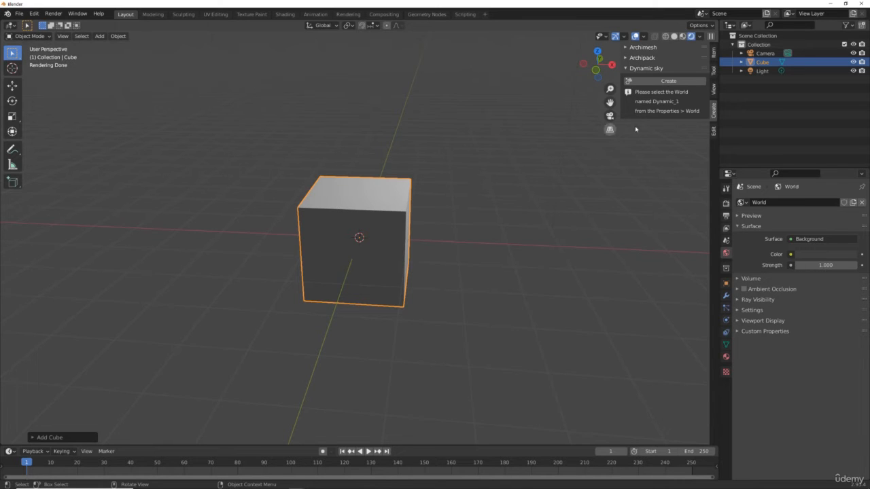
Expand the Auto Mirror settings and move the cube slightly in the negative X direction
left_click(713, 131)
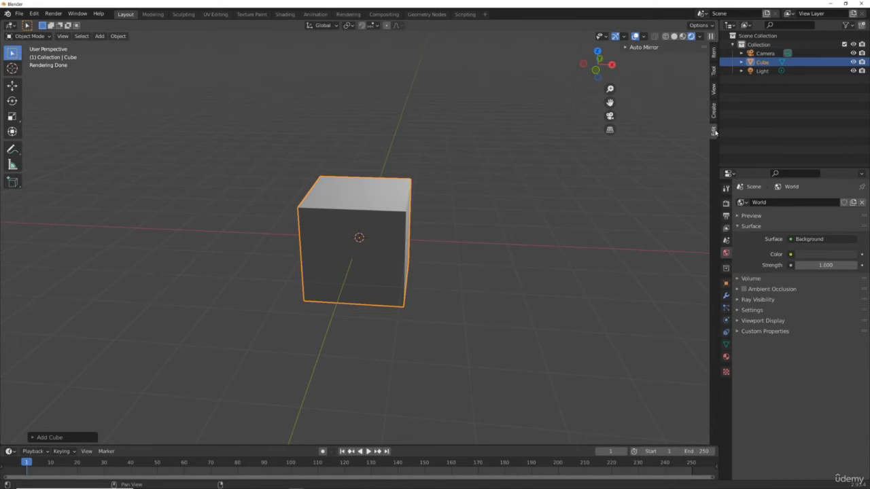
left_click(629, 47)
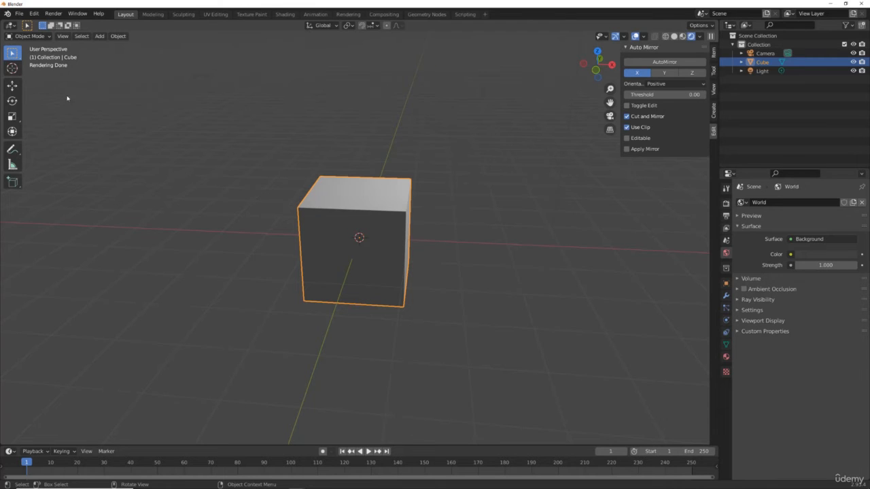
left_click(12, 85)
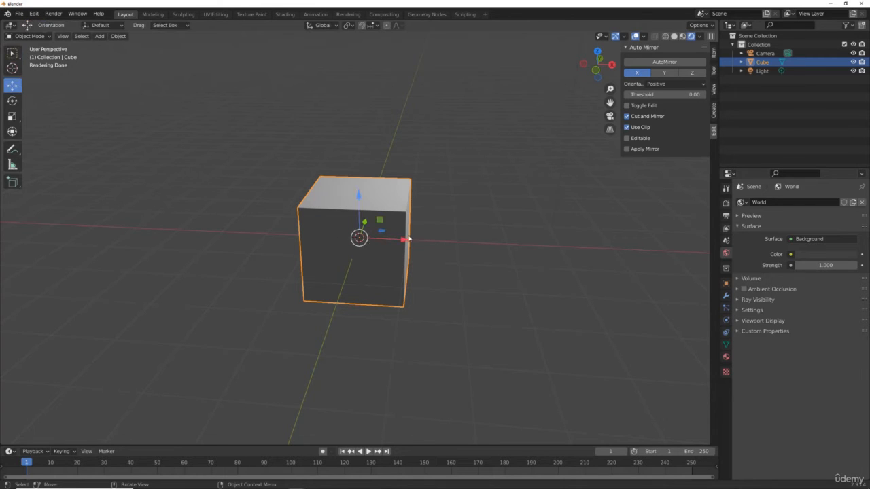
mouse_move(408, 239)
left_mouse_down()
mouse_move(528, 243)
mouse_move(307, 236)
mouse_move(464, 243)
mouse_move(399, 241)
left_mouse_up()
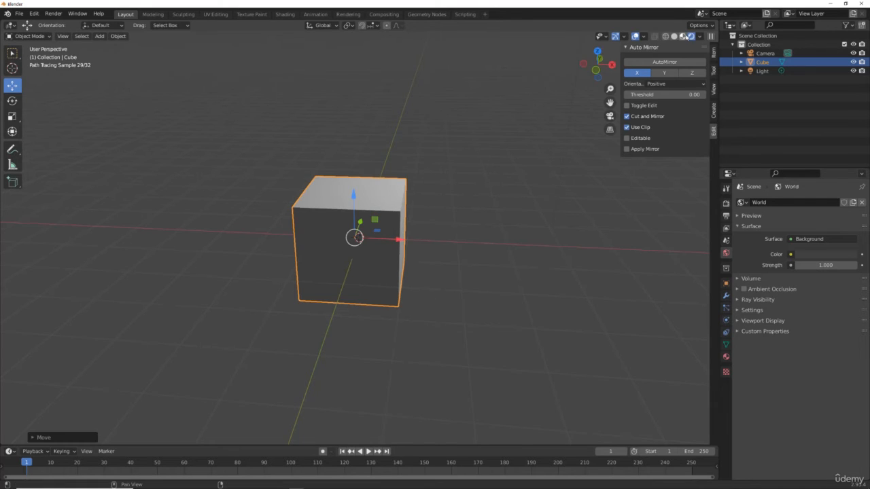
Switch to Material Preview shading, run AutoMirror on the cube across X and test it by moving the cube along X
left_click(682, 36)
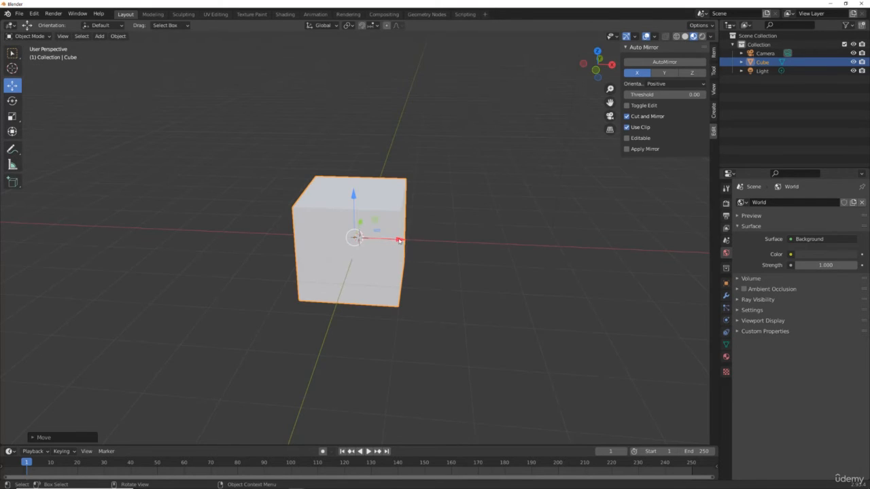
mouse_move(399, 240)
left_mouse_down()
mouse_move(467, 243)
mouse_move(330, 238)
mouse_move(414, 241)
left_mouse_up()
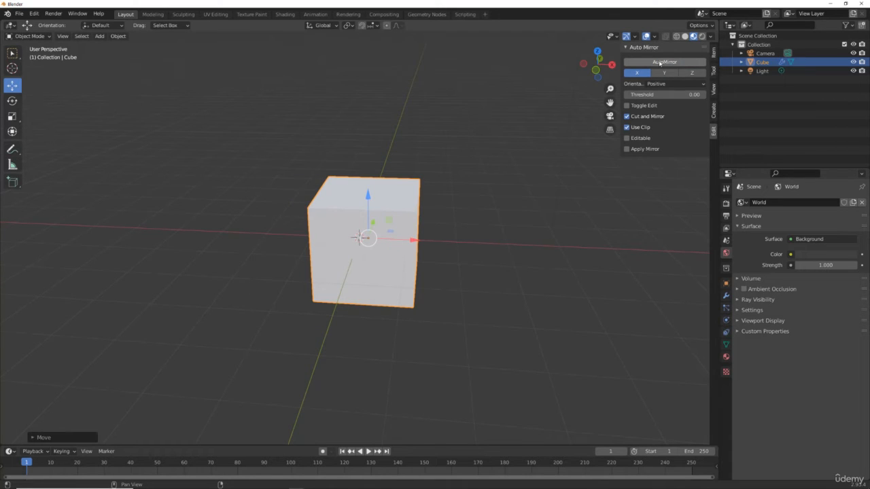
left_click_drag(414, 242, 374, 258)
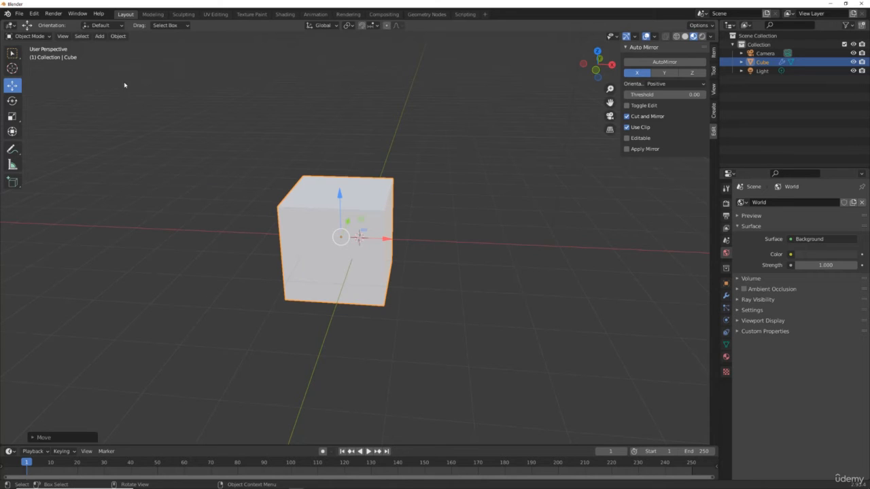
Enter Edit Mode on the mirrored cube and try to subdivide its mesh
left_click(27, 36)
left_click(29, 56)
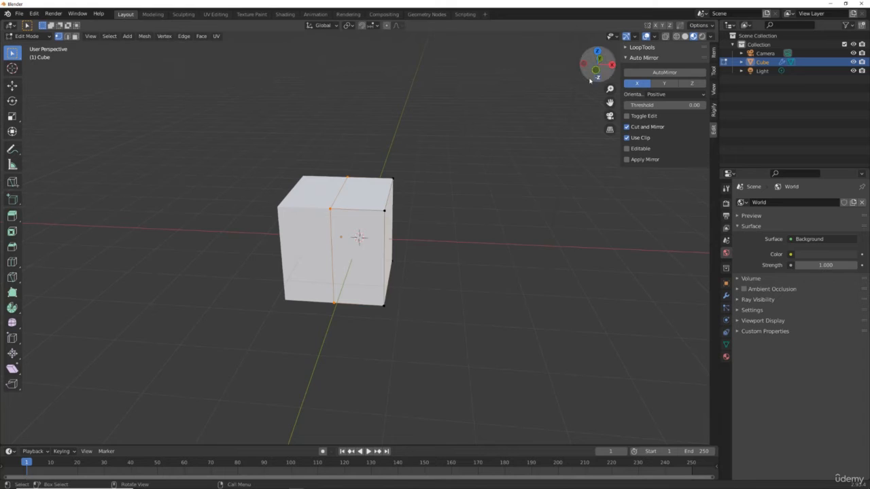
left_click_drag(595, 64, 567, 69)
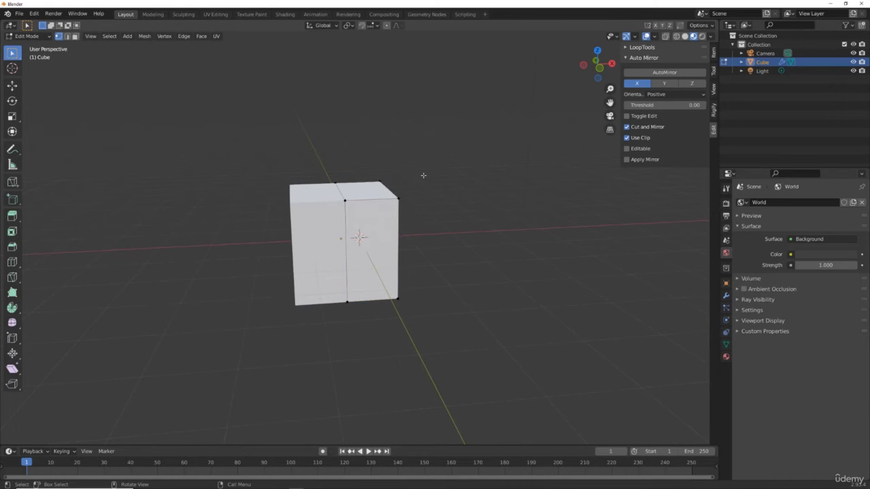
right_click(348, 214)
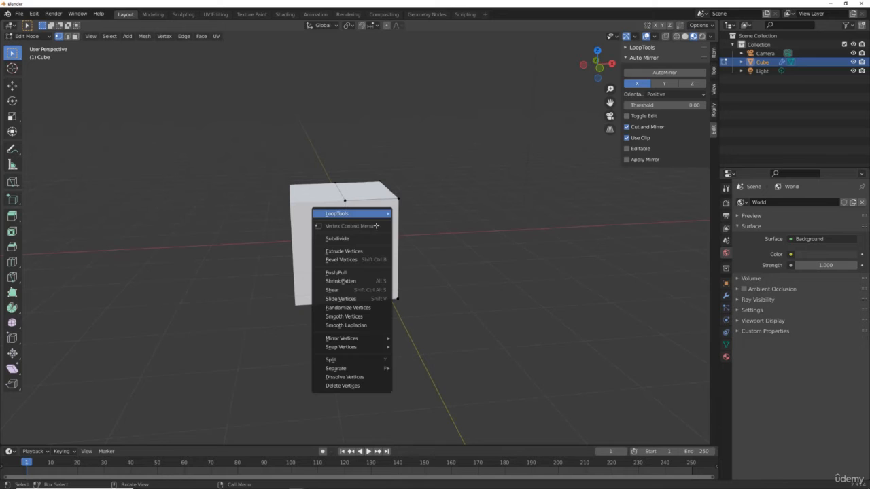
left_click(346, 239)
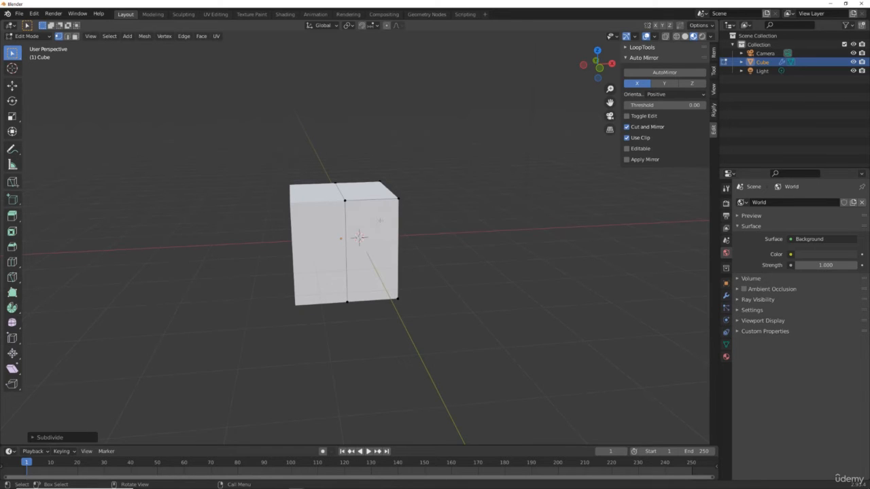
Select all vertices of the cube's editable half and move them along positive X to widen the mirrored shape
mouse_move(598, 72)
left_mouse_down()
mouse_move(592, 79)
mouse_move(588, 66)
left_mouse_up()
left_click(14, 87)
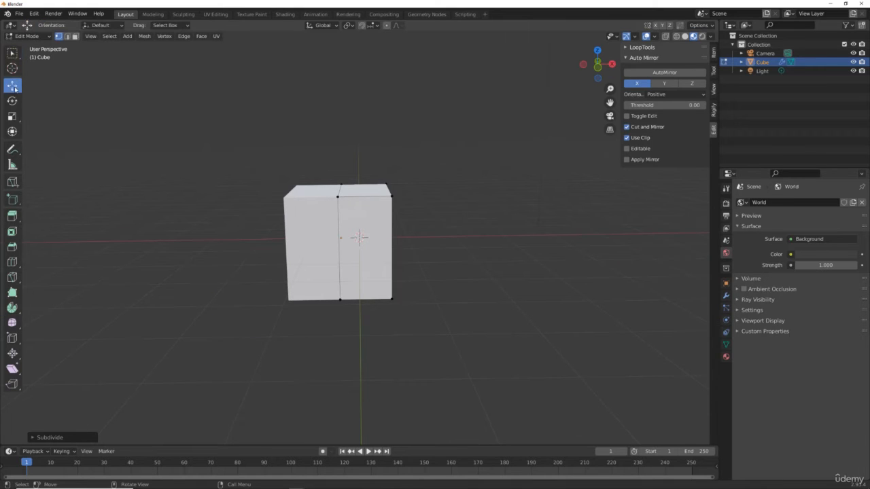
left_click_drag(219, 131, 458, 348)
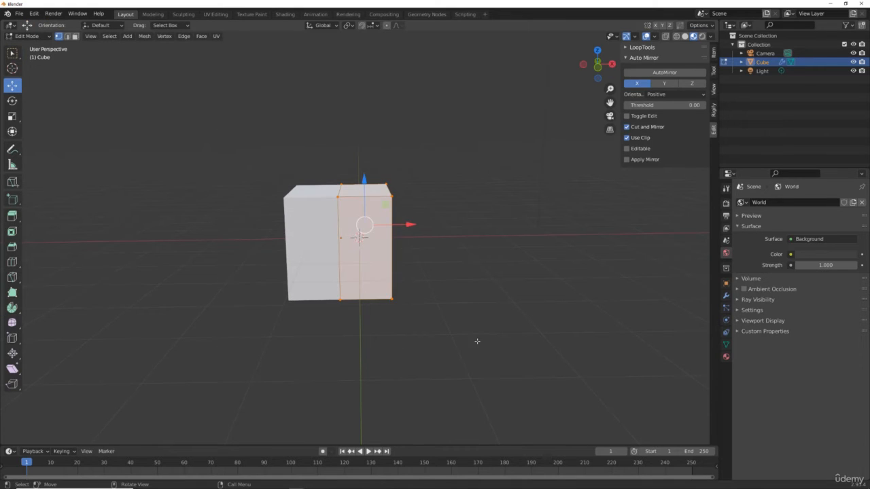
left_click_drag(410, 224, 434, 218)
Subdivide the selected half and pull its upper front corner vertex slightly outward along X
right_click(377, 256)
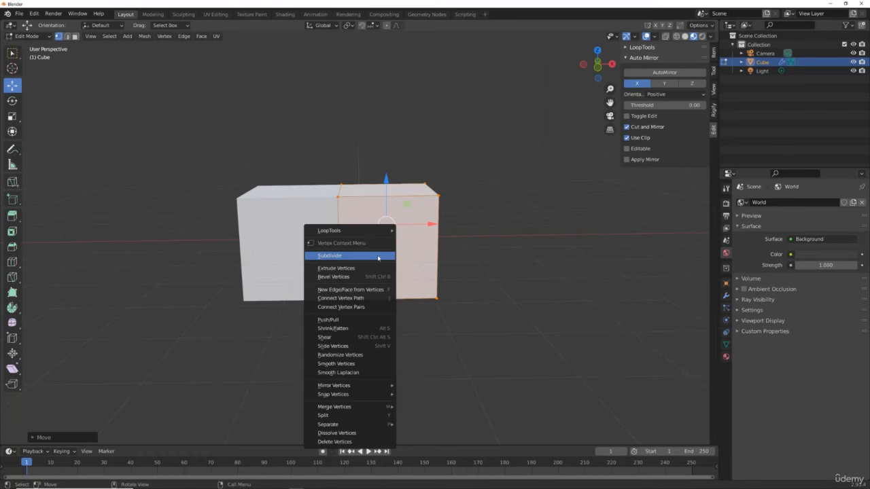
left_click(377, 256)
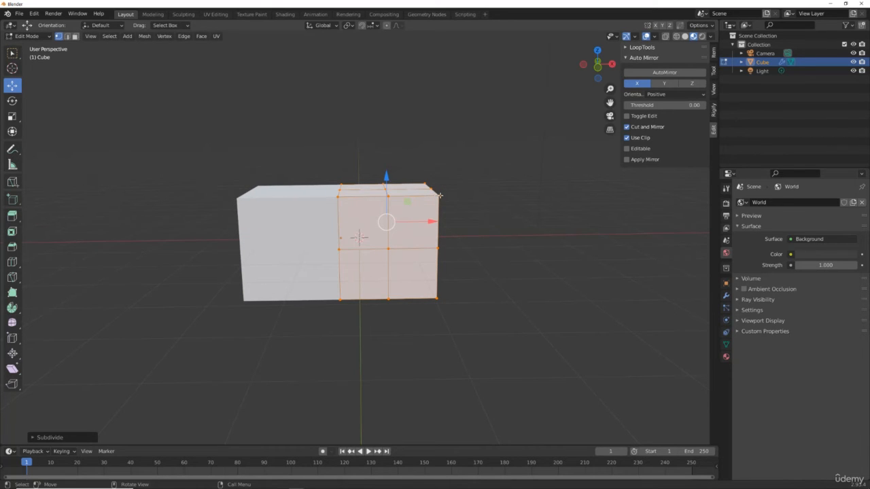
left_click(418, 217)
left_click(437, 195)
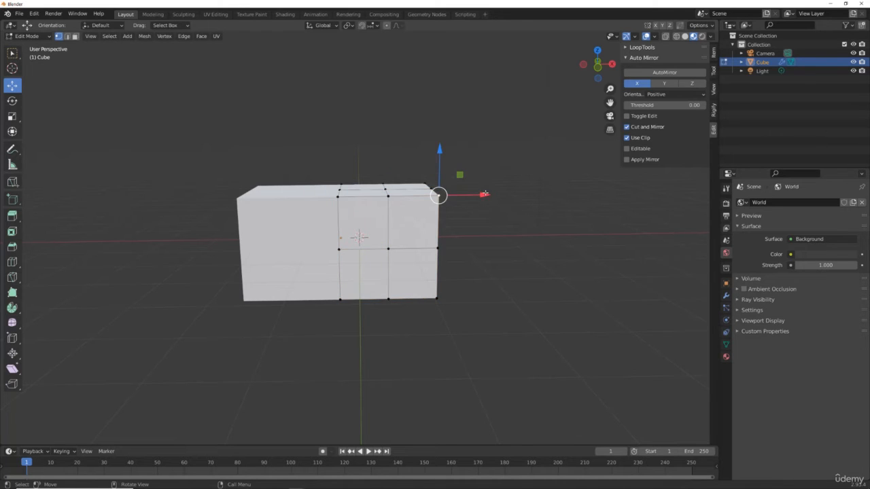
left_click_drag(438, 196, 517, 205)
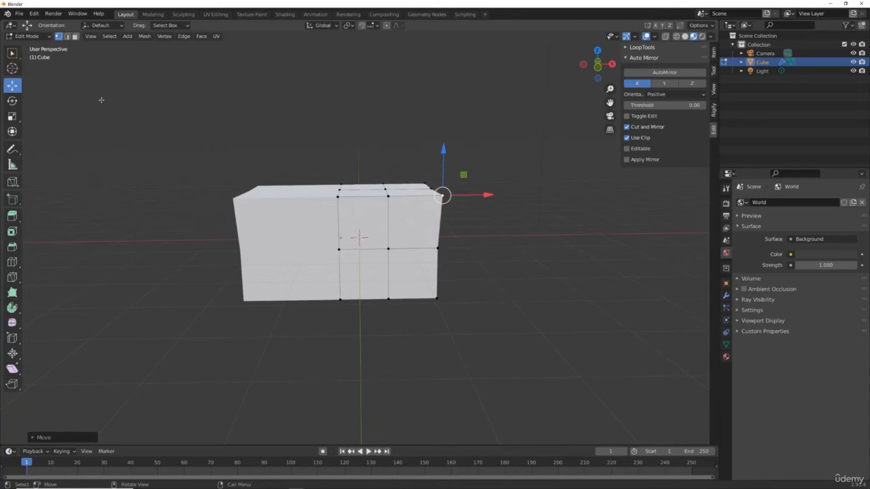
Return to Object Mode and move the mirrored shape slightly in the negative X direction
left_click(49, 37)
left_click(50, 46)
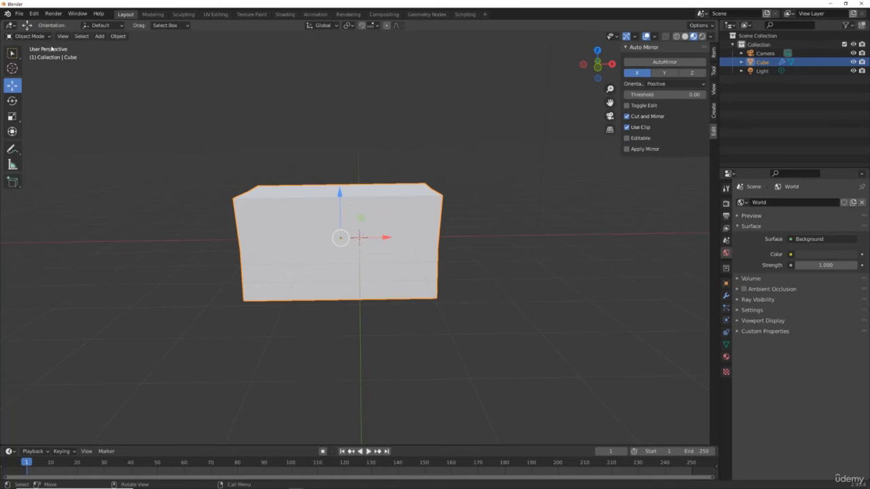
mouse_move(387, 237)
left_mouse_down()
mouse_move(431, 229)
mouse_move(299, 238)
mouse_move(384, 238)
left_mouse_up()
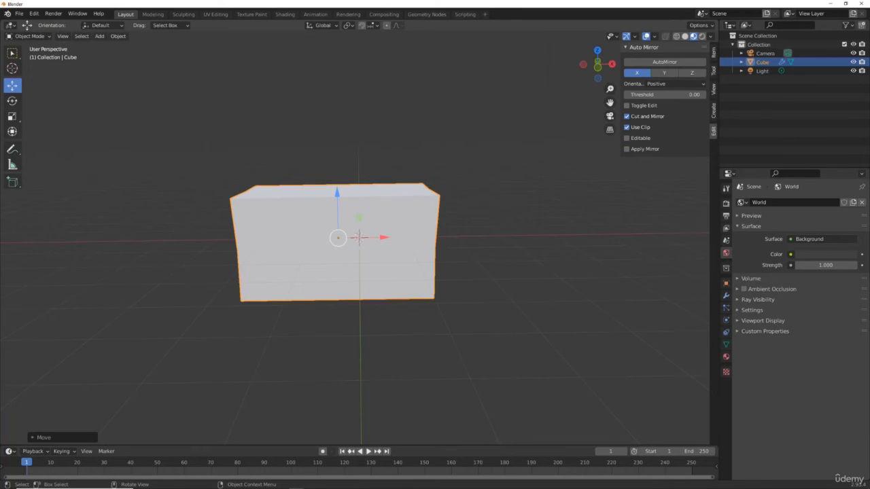
Bring the Preferences window back and look through the Mesh, Node, Object, Render and Rigging add-ons in the list
left_click_drag(163, 0, 237, 83)
left_click(199, 187)
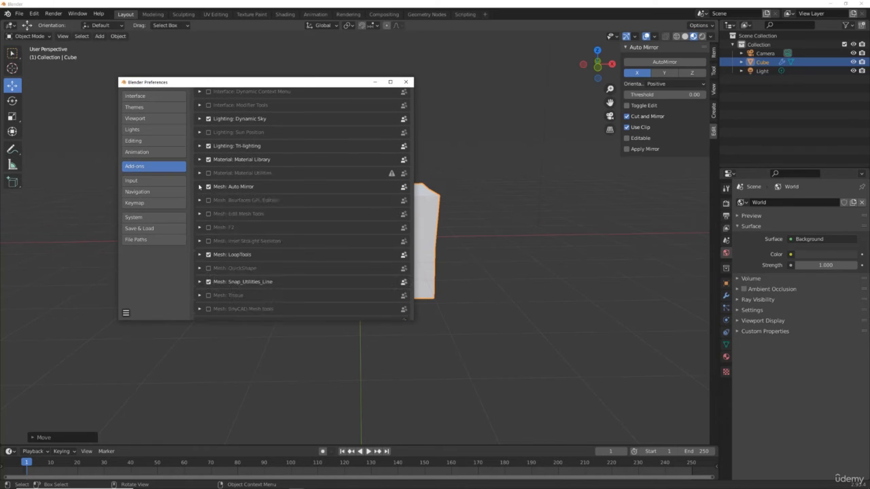
scroll(235, 184, "down", 2)
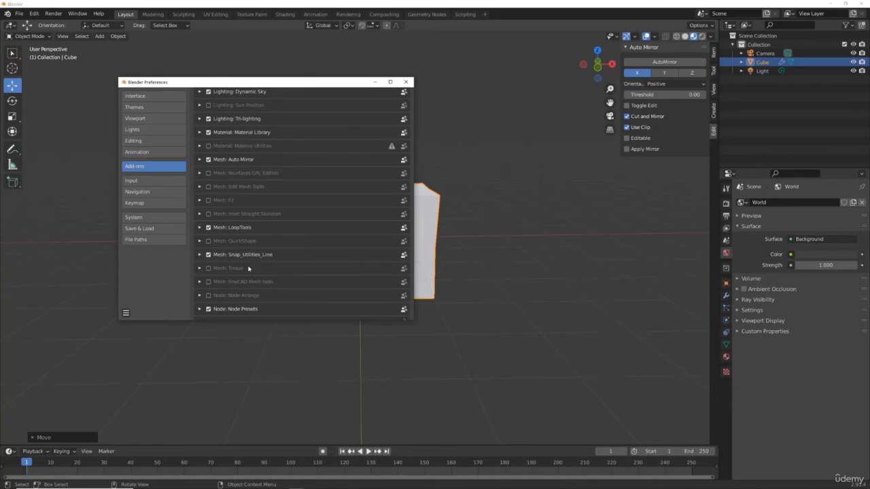
scroll(244, 231, "down", 3)
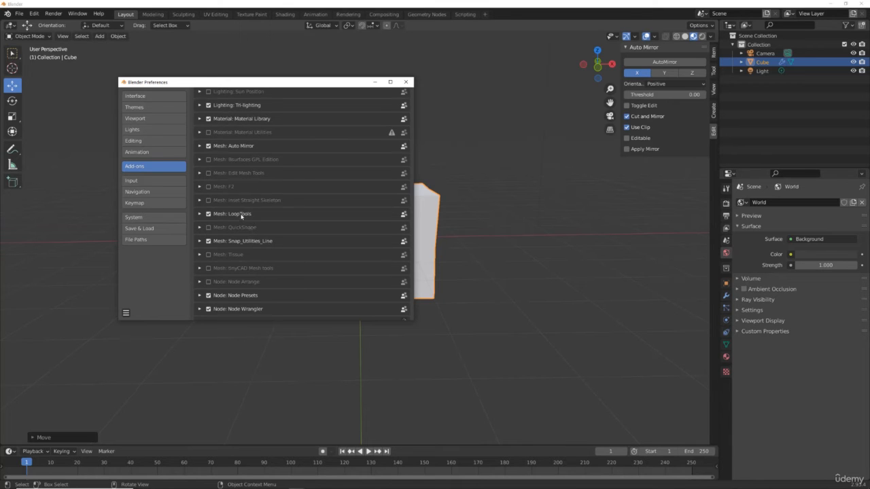
scroll(241, 215, "down", 3)
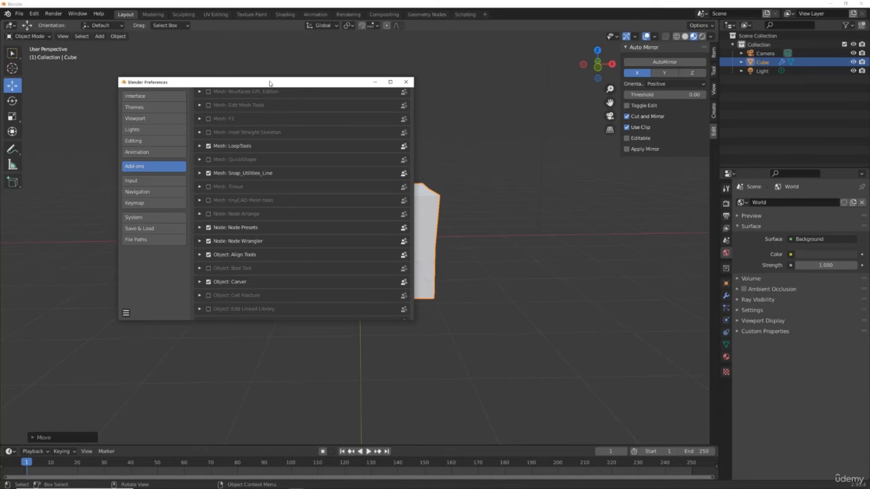
scroll(295, 183, "down", 5)
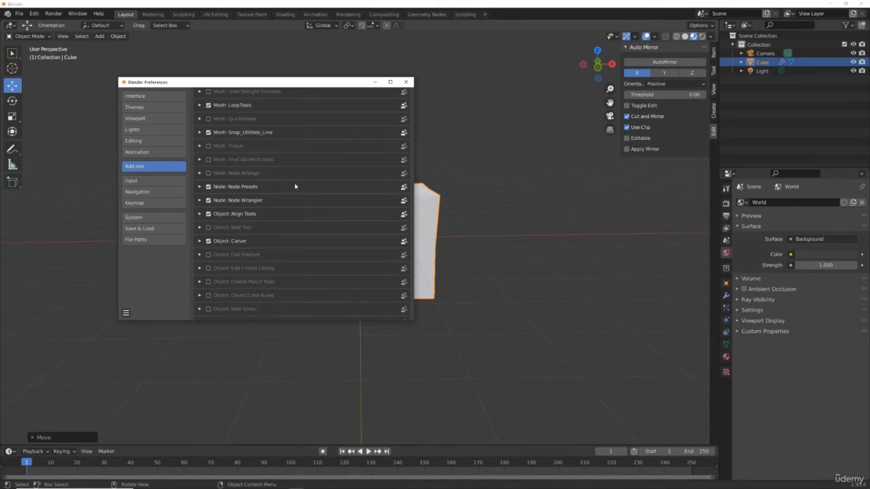
scroll(294, 184, "up", 2)
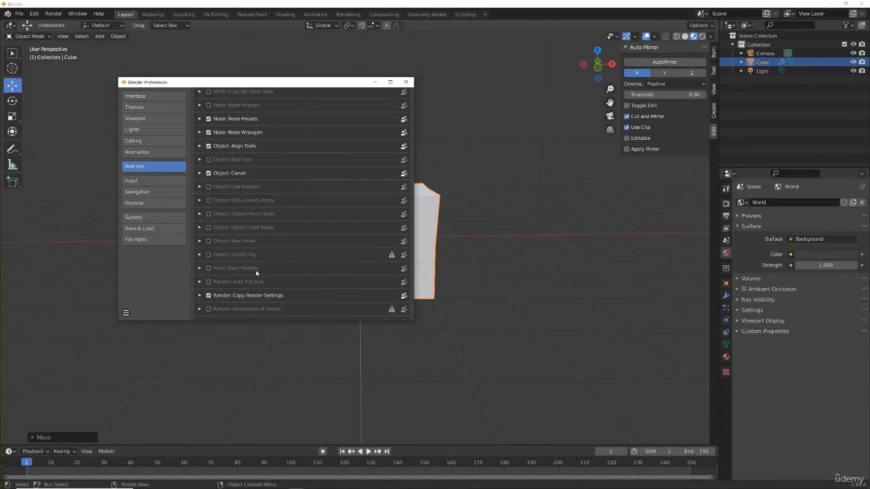
scroll(284, 265, "down", 2)
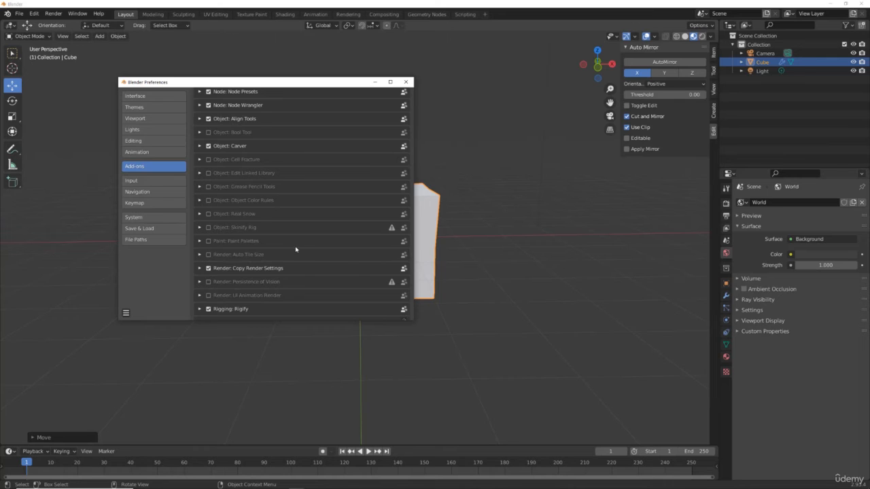
scroll(295, 250, "down", 1)
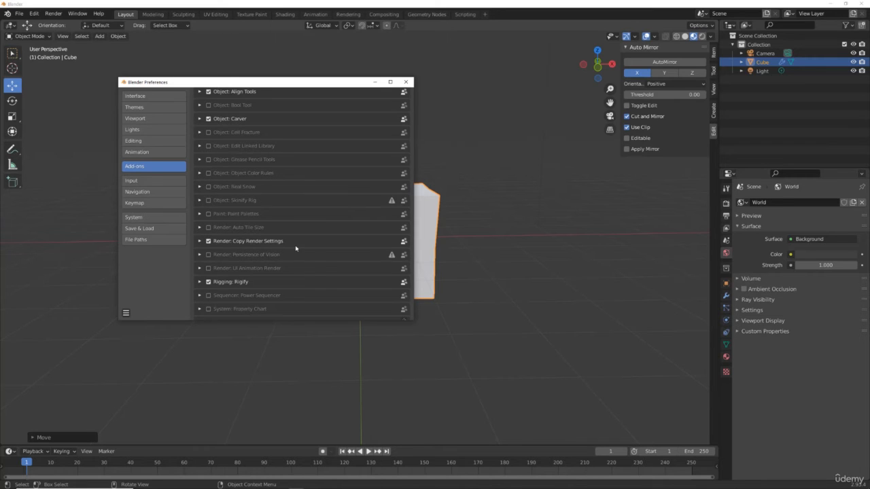
scroll(296, 249, "down", 1)
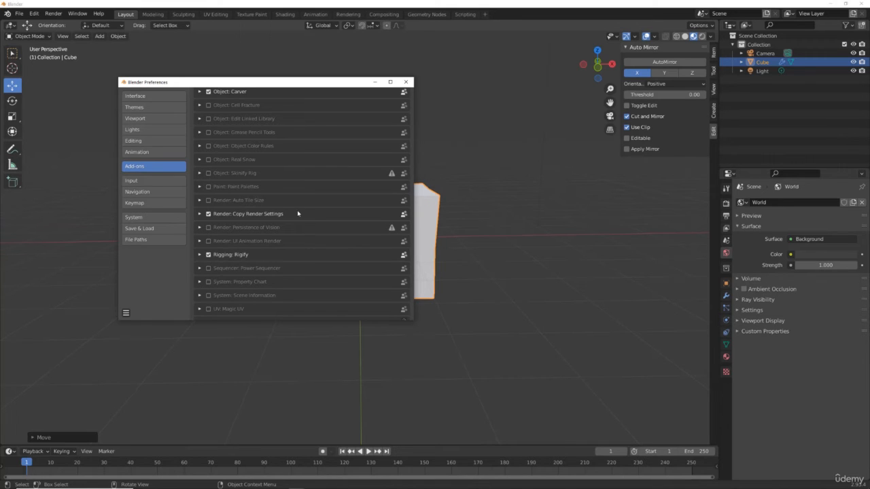
scroll(297, 213, "down", 1)
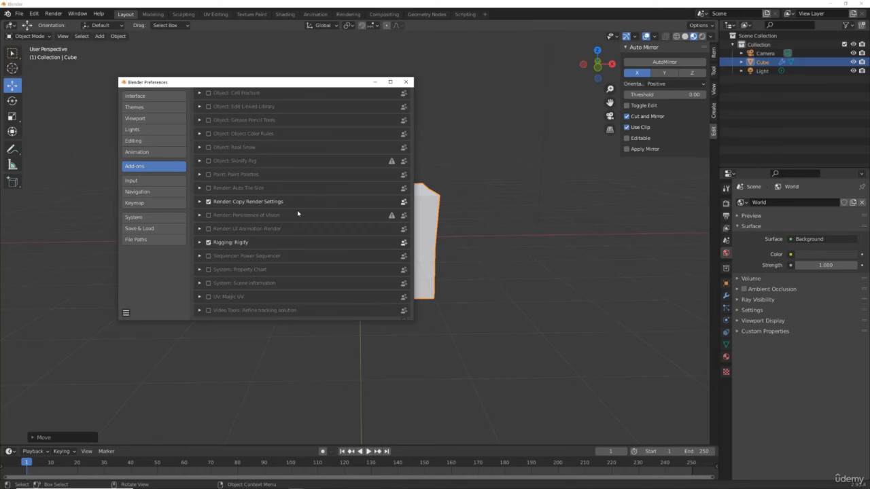
scroll(297, 214, "up", 5)
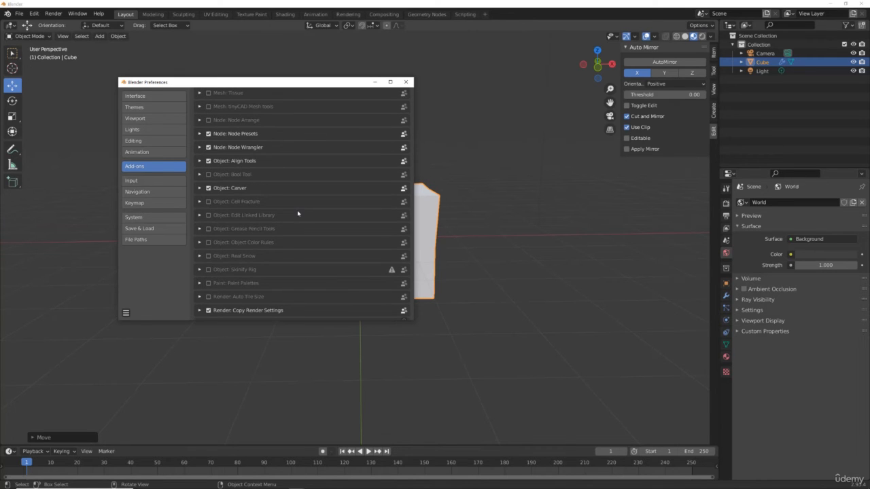
scroll(297, 213, "up", 3)
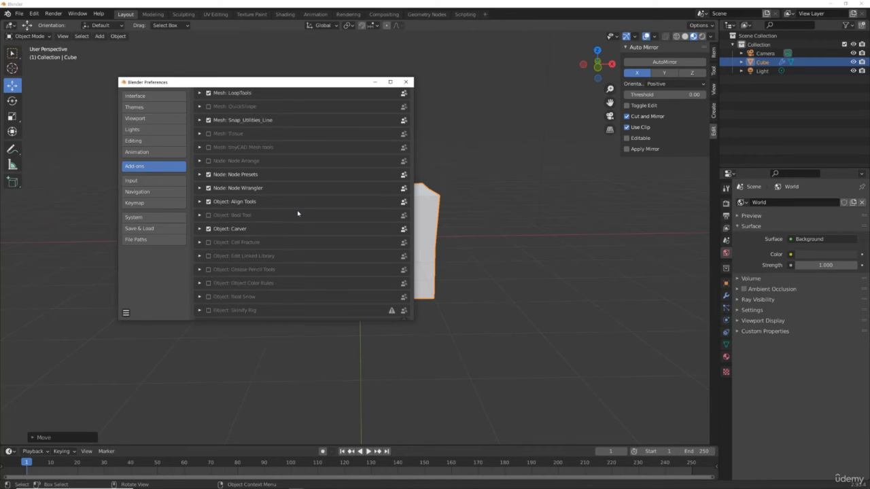
Enable the Object: Bool Tool add-on, expand its Bool Tool settings in the viewport and close Preferences
left_click(208, 215)
left_click(626, 164)
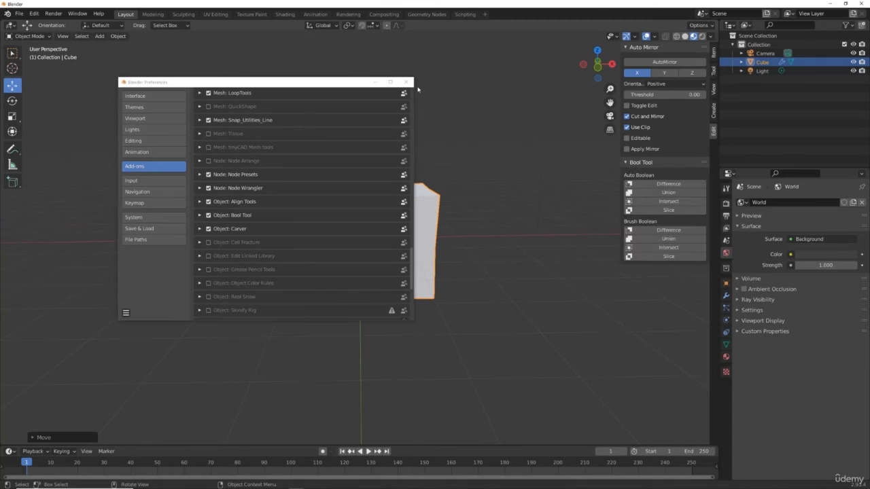
left_click(408, 82)
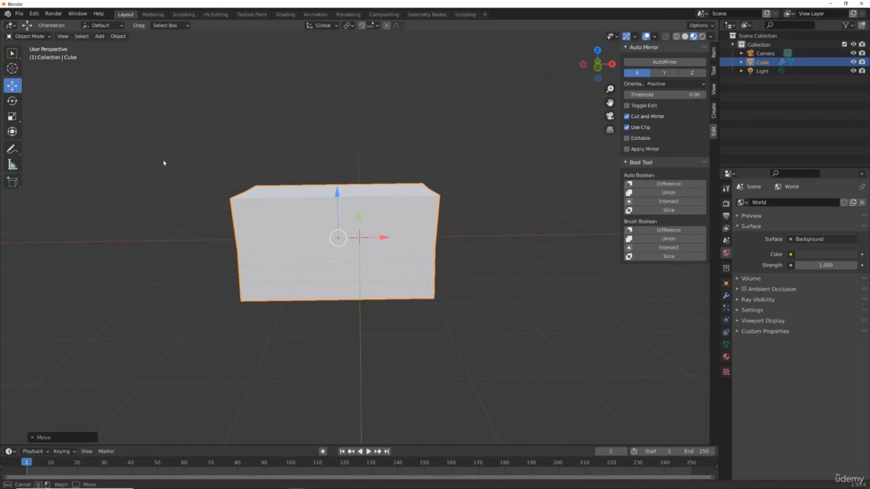
Delete the mirrored shape and add a new mesh cube in its place
left_click_drag(155, 138, 526, 343)
key("Delete")
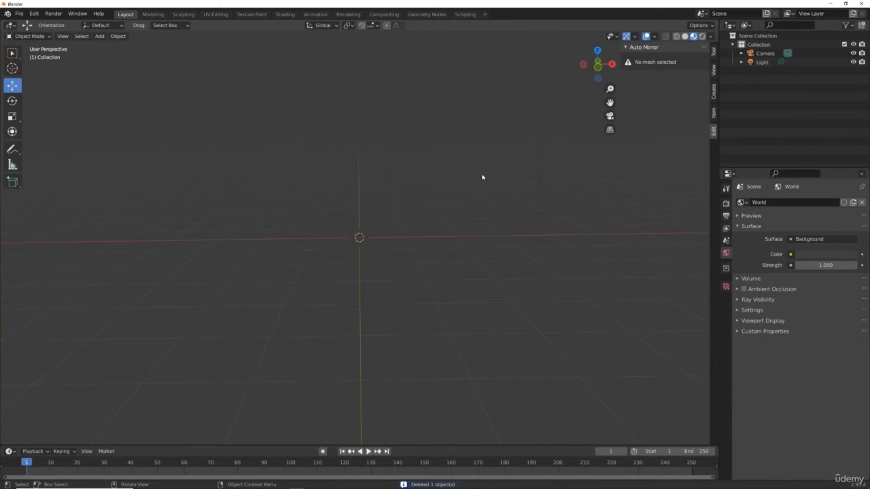
key("shift+a")
mouse_move(481, 178)
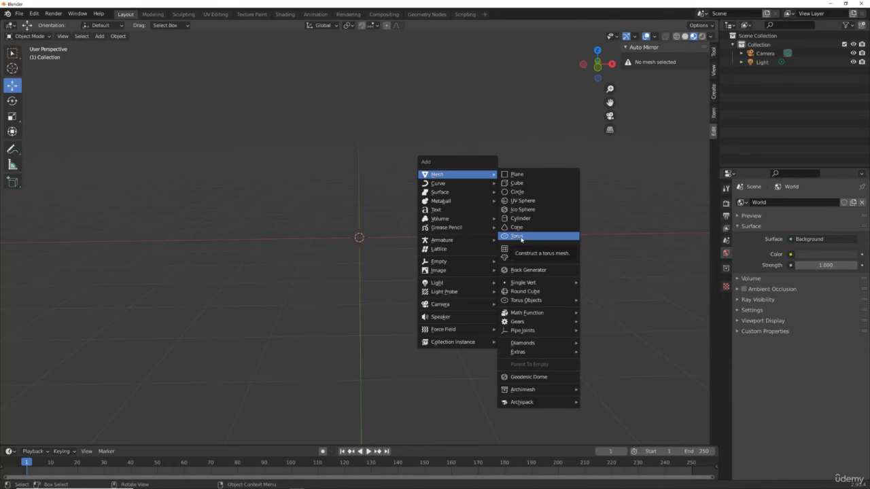
left_click(532, 183)
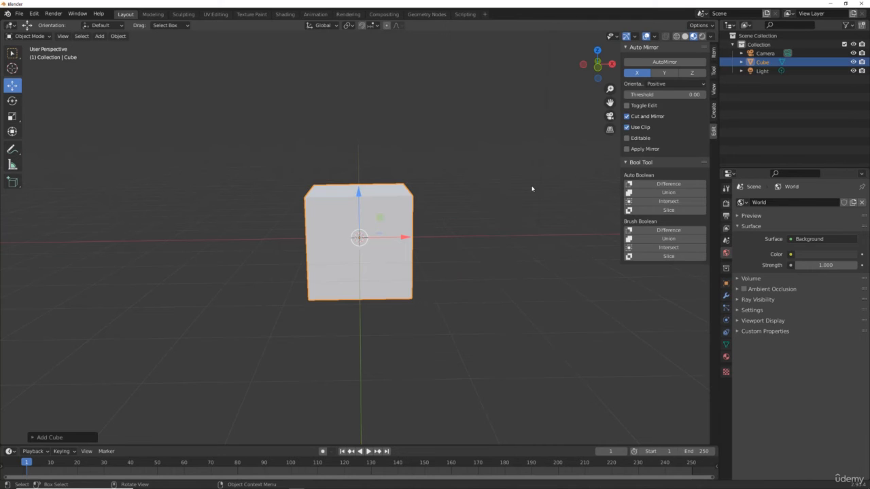
Add a second mesh cube and raise it along Z so it sits over the first cube
left_click_drag(583, 72, 471, 123)
left_click(476, 114)
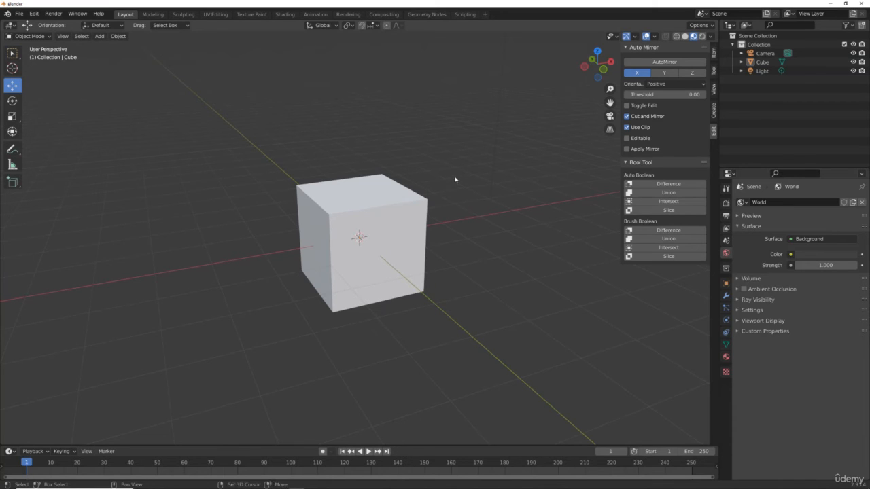
key("shift+a")
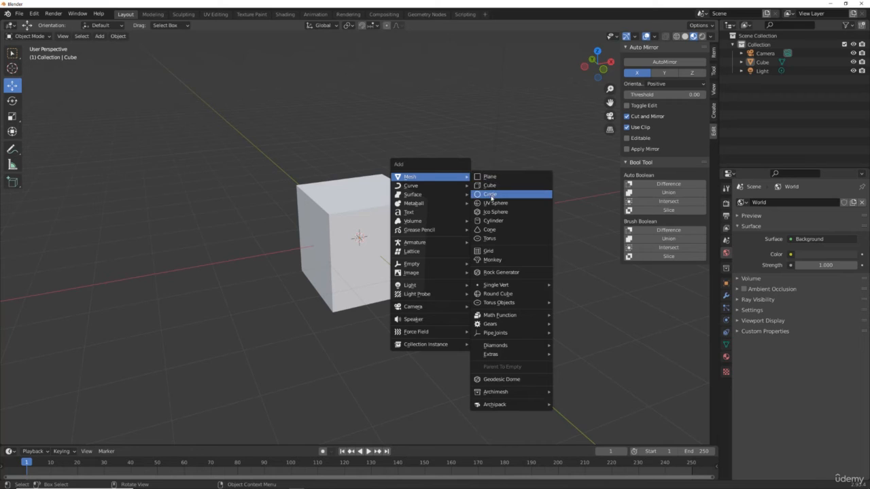
left_click(490, 186)
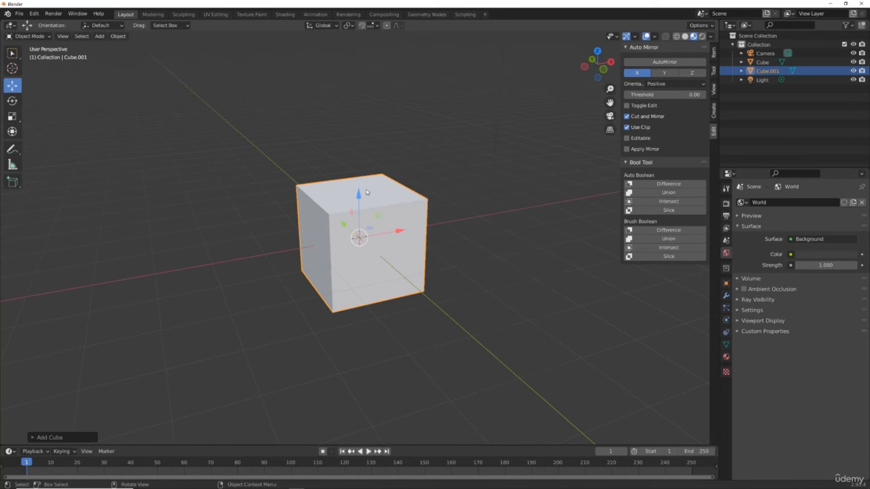
left_click_drag(358, 184, 431, 157)
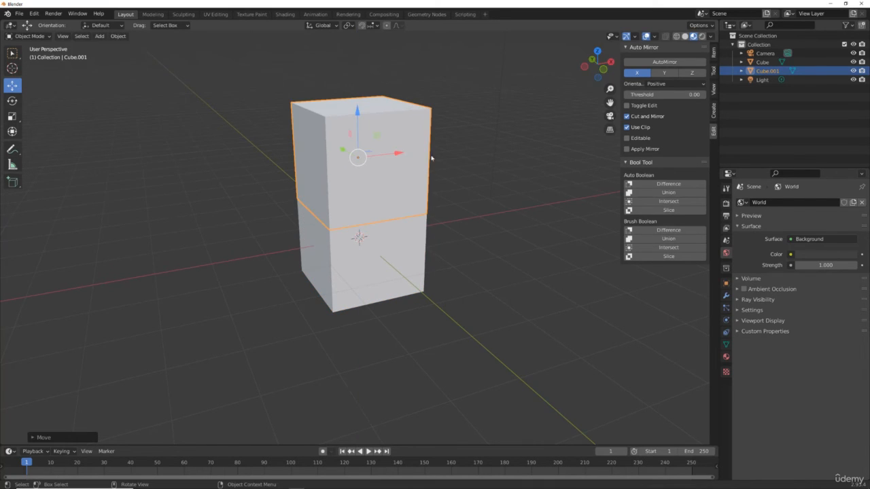
Shrink the upper cube and move it down so it overlaps the upper front edge of the large cube
key("s")
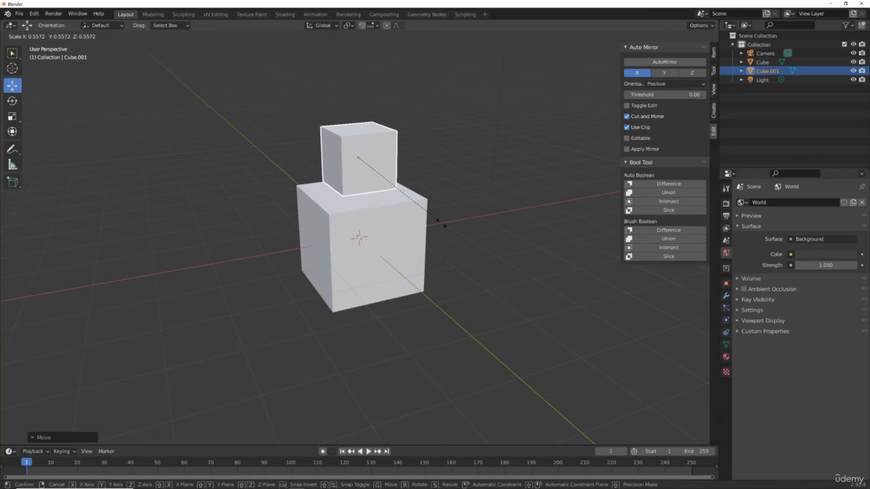
left_click(435, 212)
key("g")
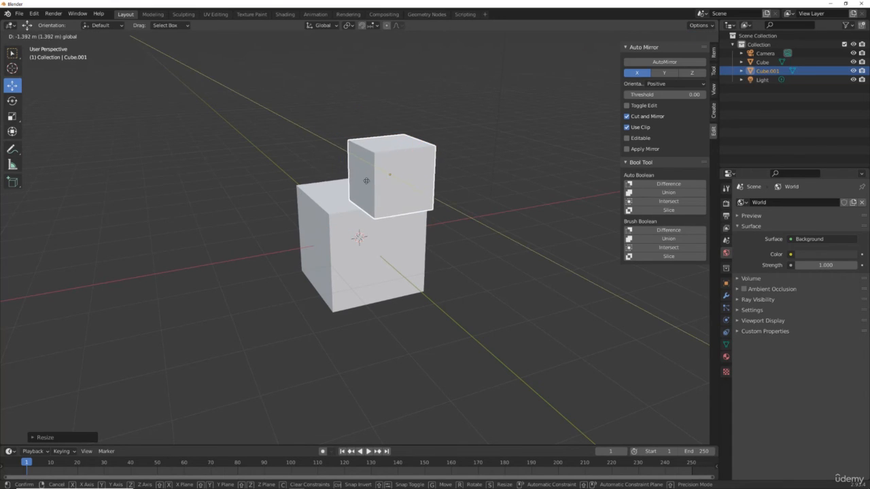
left_click(379, 156)
left_click_drag(392, 132, 392, 164)
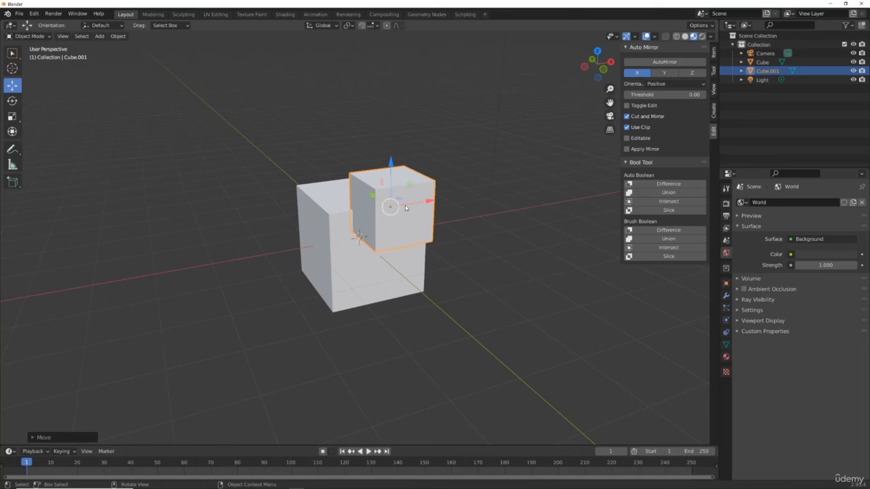
key("g")
left_click(363, 186)
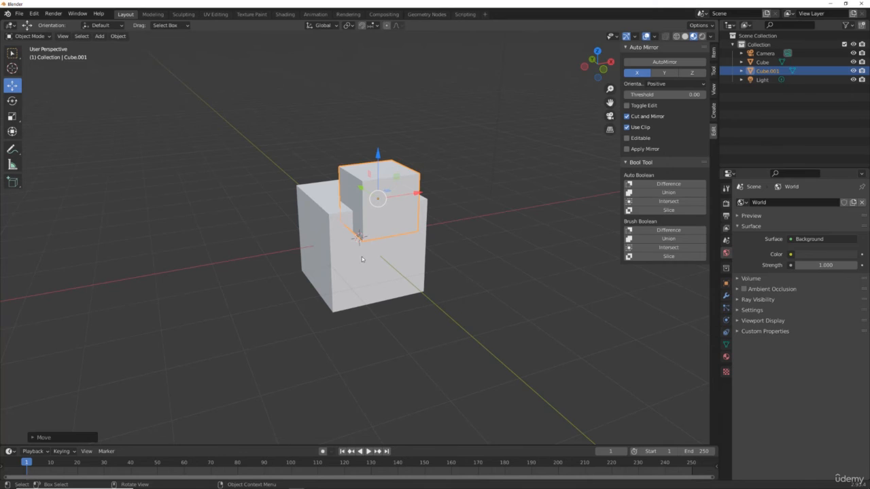
Subtract the small cube from the large cube with Bool Tool's Auto Boolean Difference, then nudge the result slightly along X
left_click(372, 261, "shift")
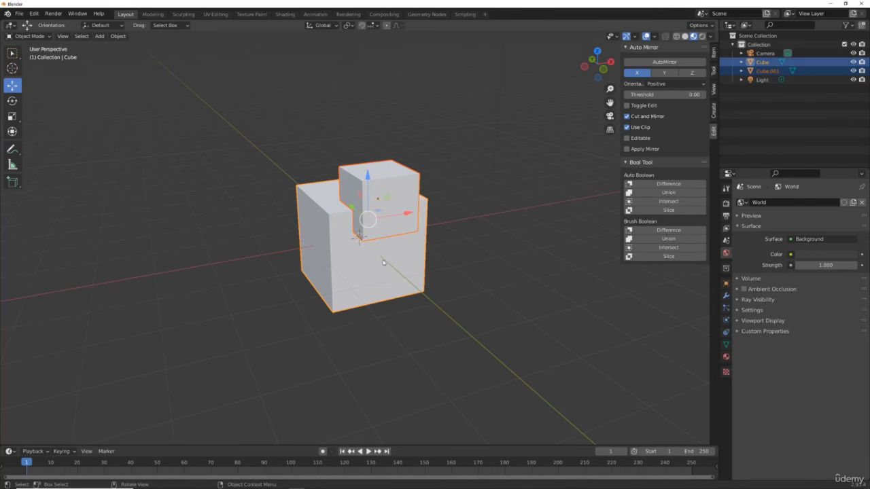
left_click(667, 185)
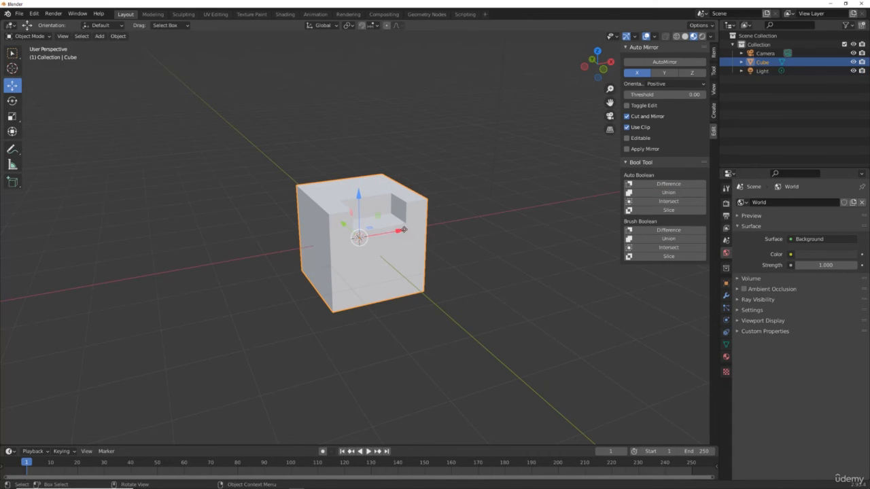
mouse_move(402, 232)
left_mouse_down()
mouse_move(416, 232)
mouse_move(399, 231)
left_mouse_up()
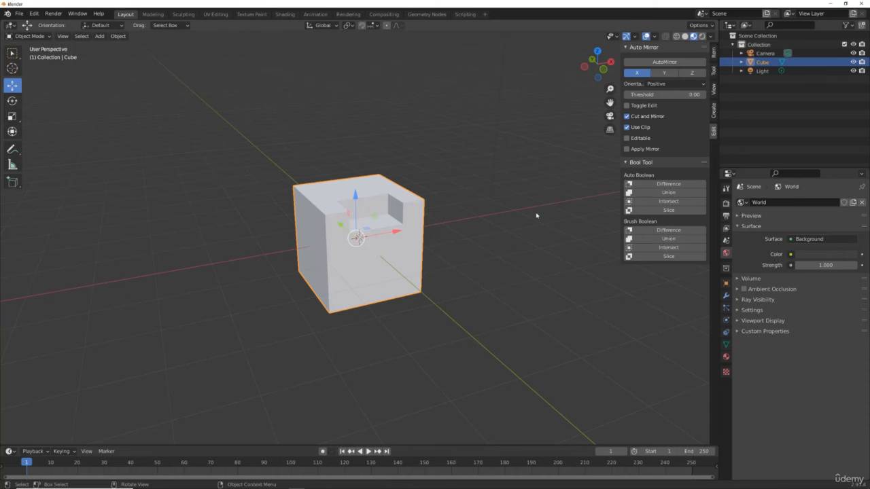
Examine the notched cube's cut geometry in Edit Mode and return to Object Mode
left_click(35, 36)
left_click(31, 56)
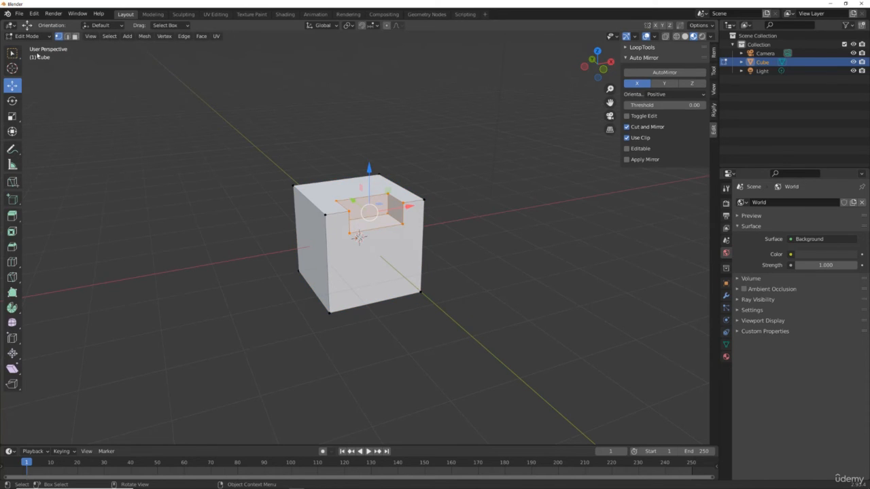
left_click(34, 36)
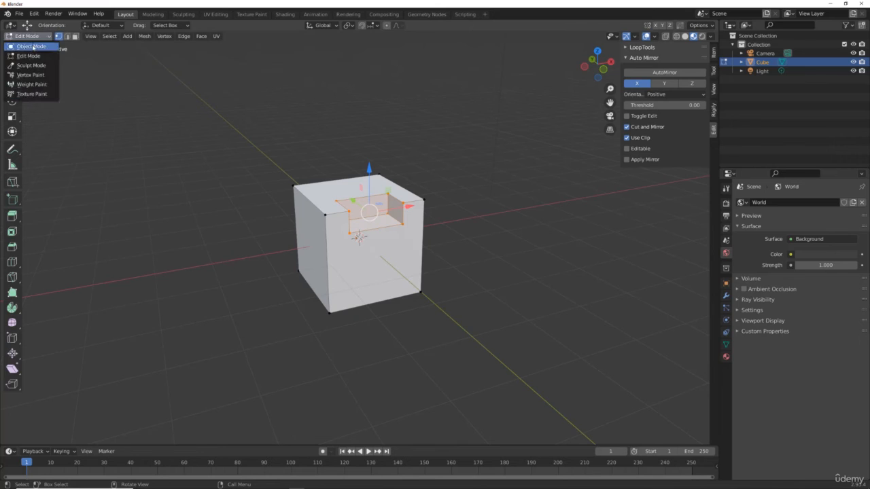
left_click(32, 46)
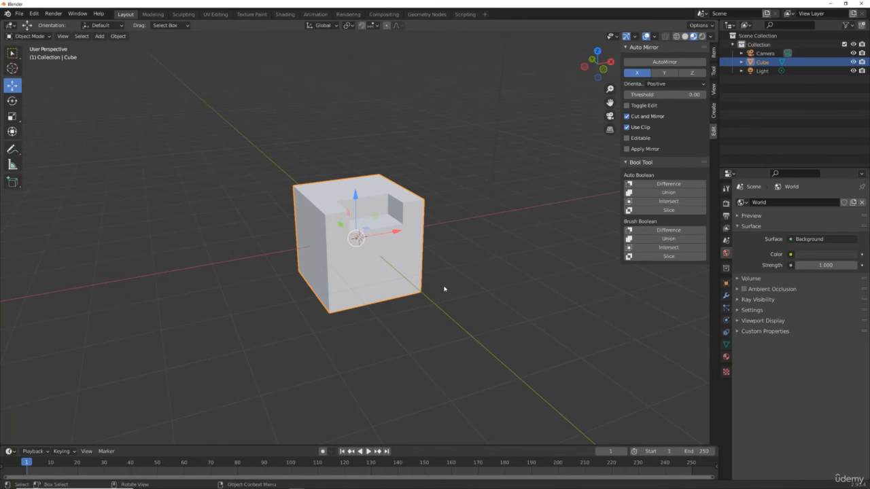
Look through the notched cube's modifier, world, texture and material properties
mouse_move(595, 65)
left_mouse_down()
mouse_move(541, 68)
mouse_move(585, 68)
left_mouse_up()
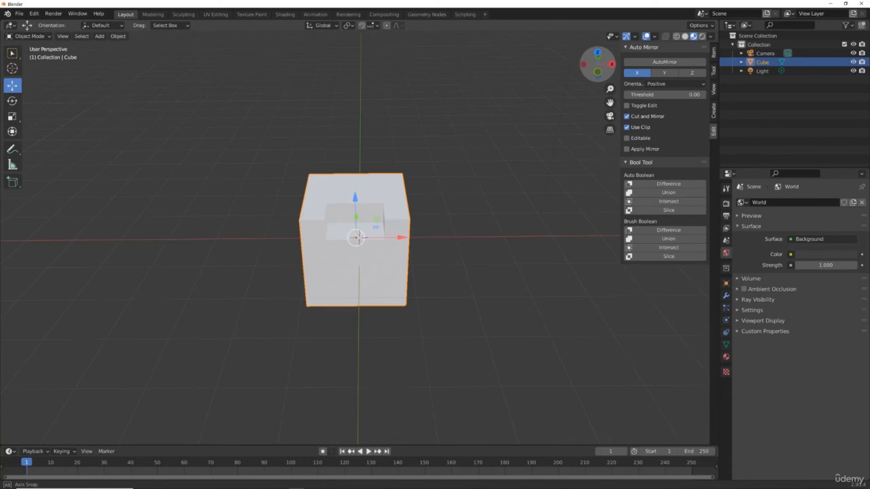
left_click(726, 296)
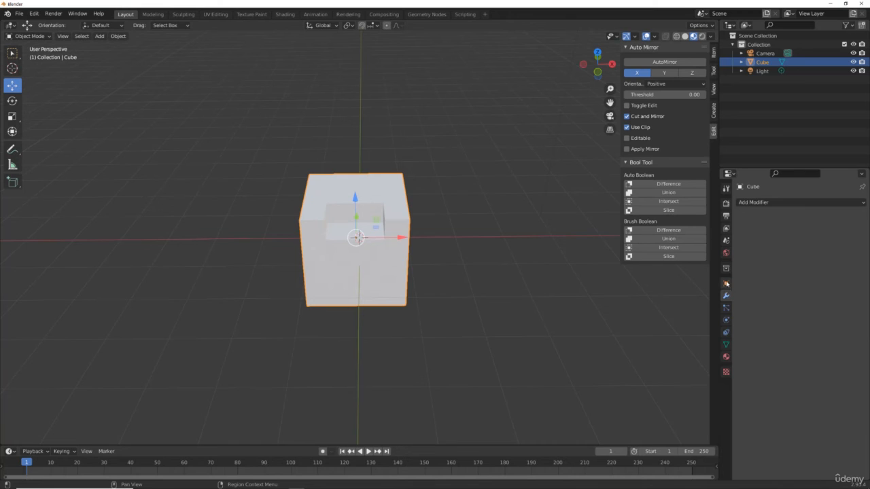
left_click(726, 267)
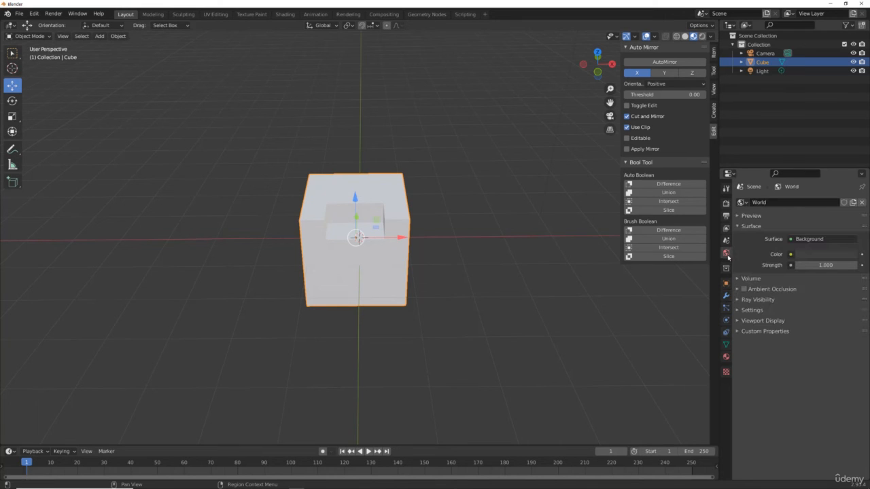
left_click(726, 358)
left_click(726, 371)
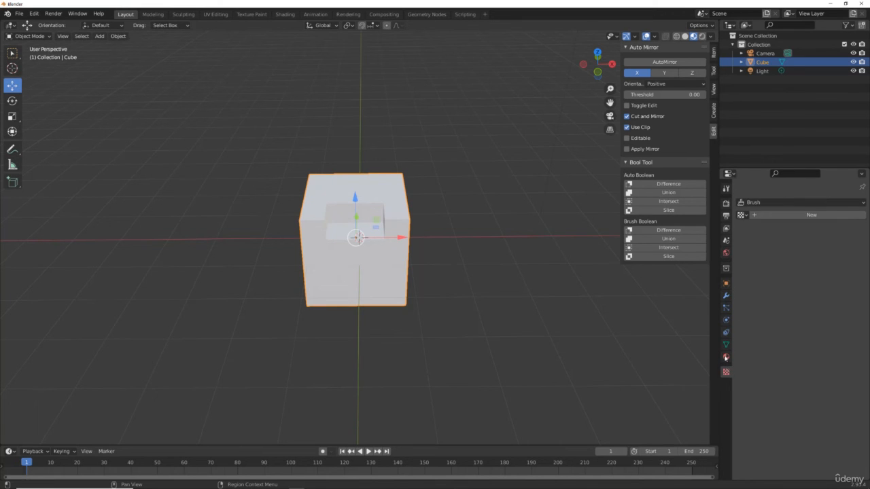
left_click(726, 357)
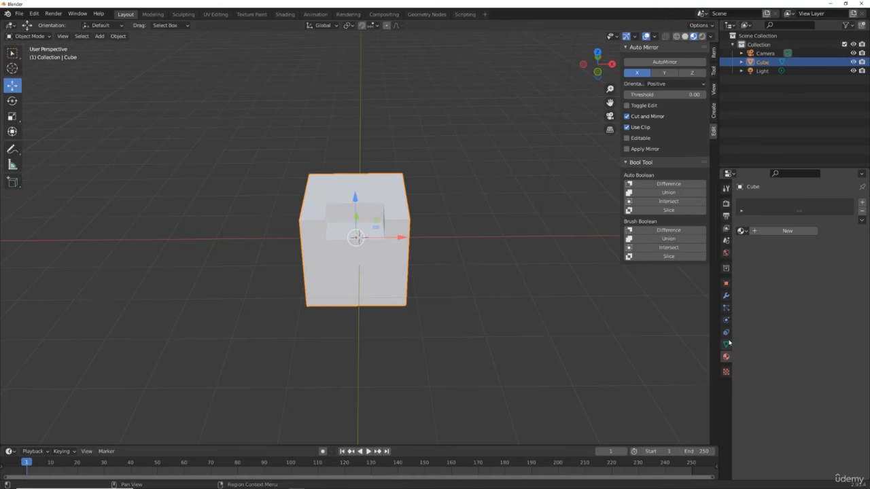
Add a new mesh cube and scale it down until it fits inside the notched cube
left_click(492, 196)
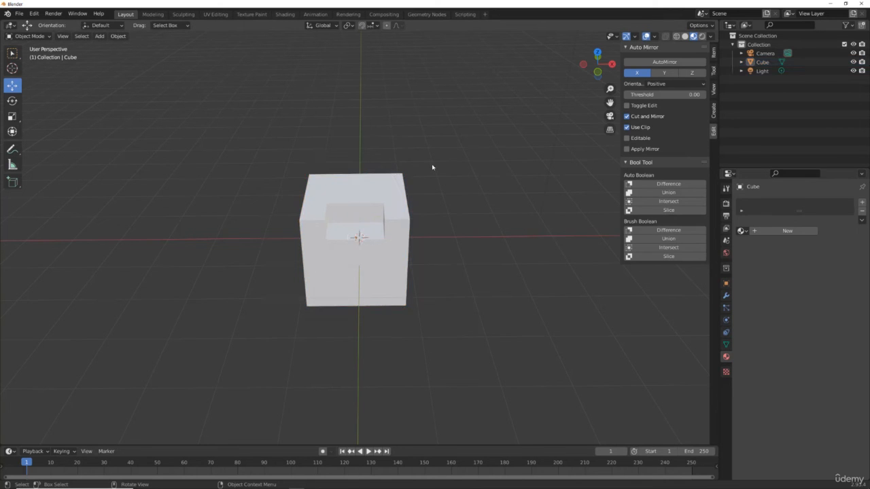
left_click_drag(589, 74, 556, 87)
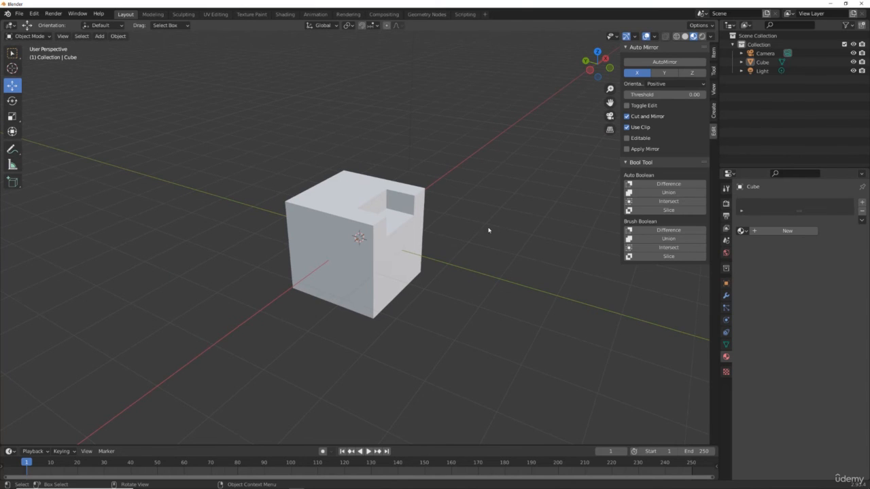
key("shift+a")
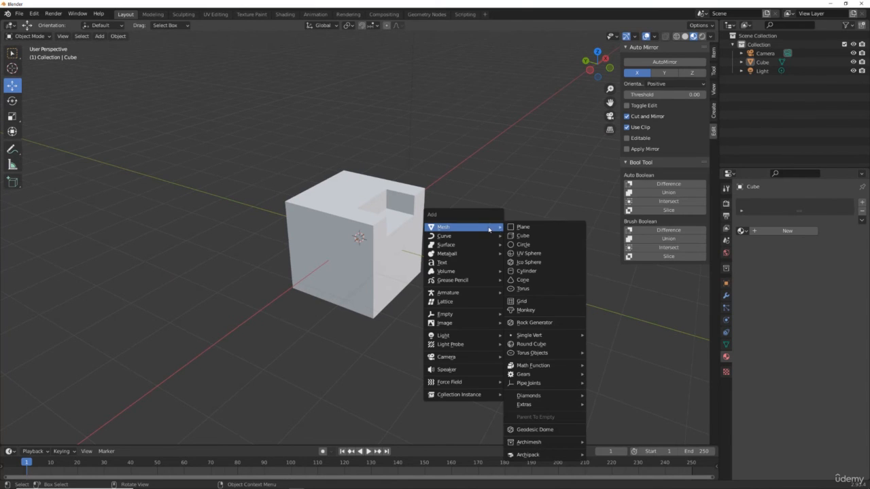
left_click(526, 238)
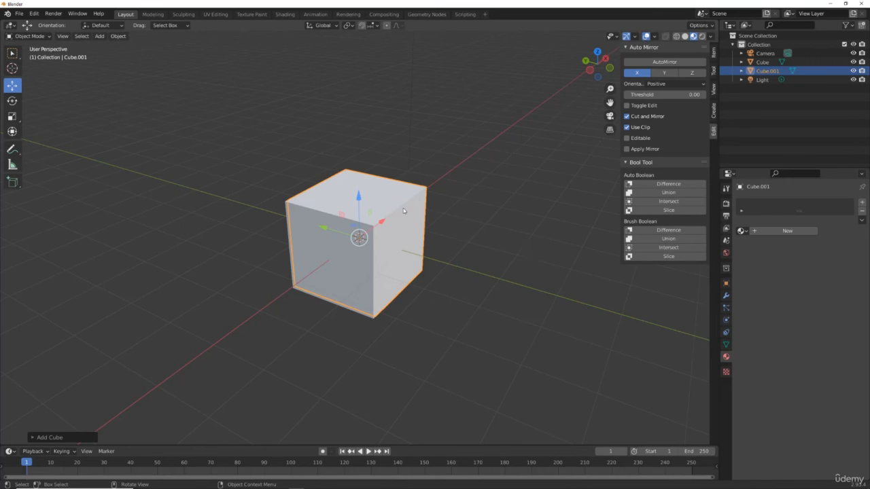
key("s")
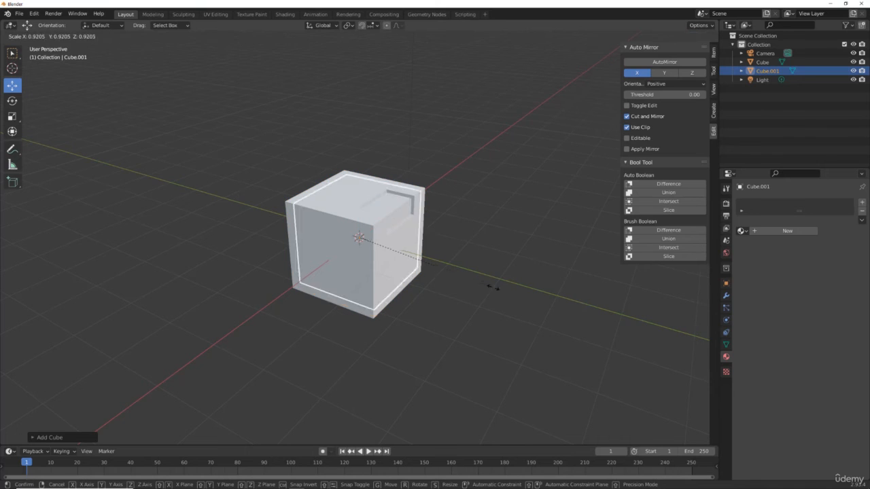
left_click(439, 271)
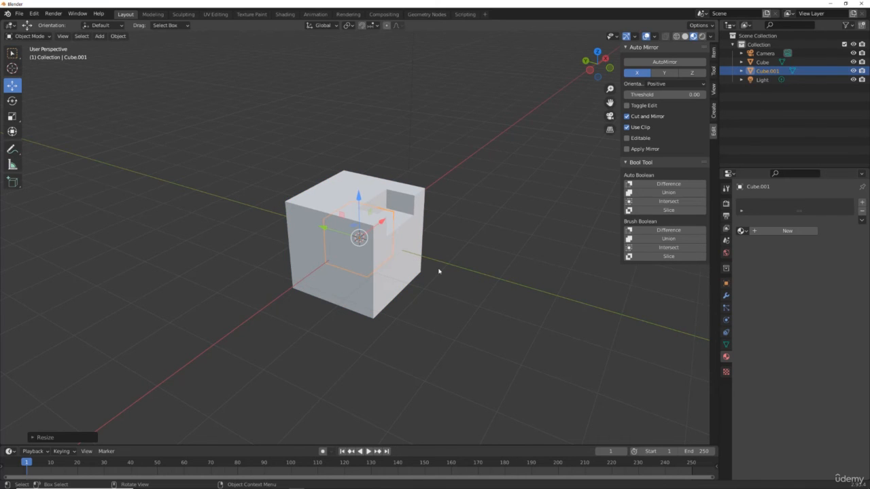
Stretch the small cube along Z beyond the notched cube's height and move it along X so it partly overlaps one side
key("s")
key("z")
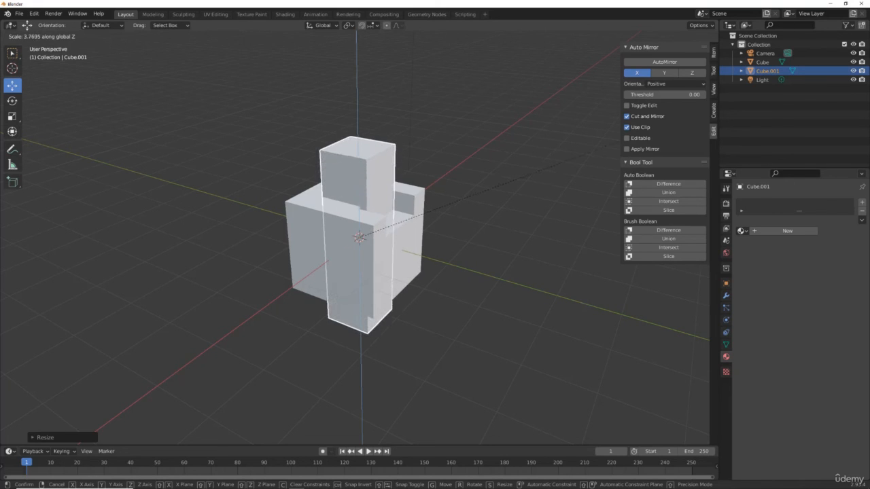
left_click(597, 157)
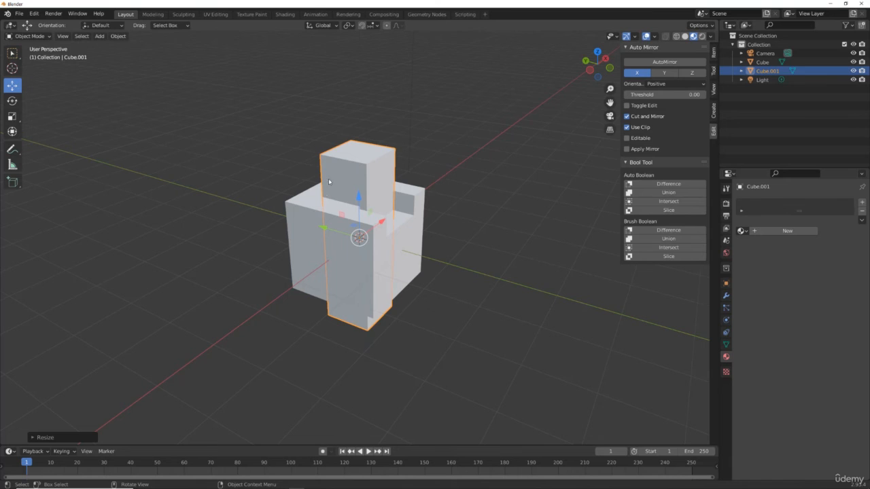
left_click_drag(384, 218, 344, 257)
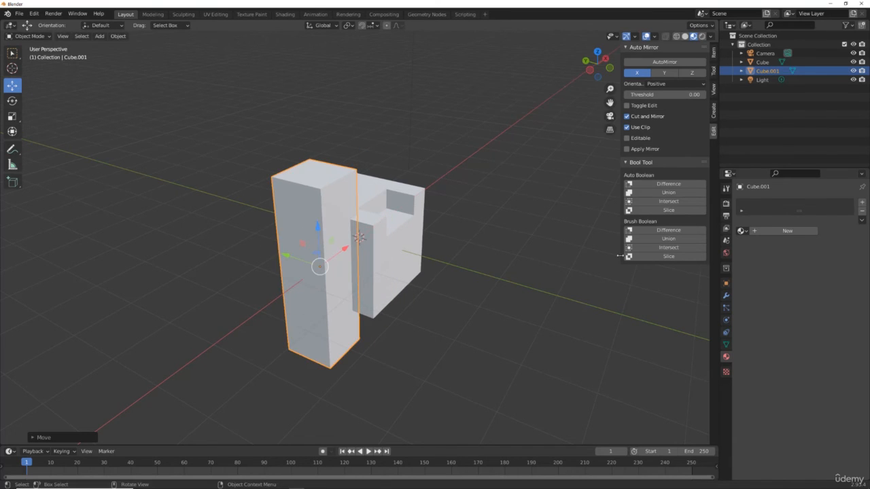
Select the tall block and the notched cube, with the cube active, and apply Bool Tool's Auto Boolean Slice
left_click(669, 211)
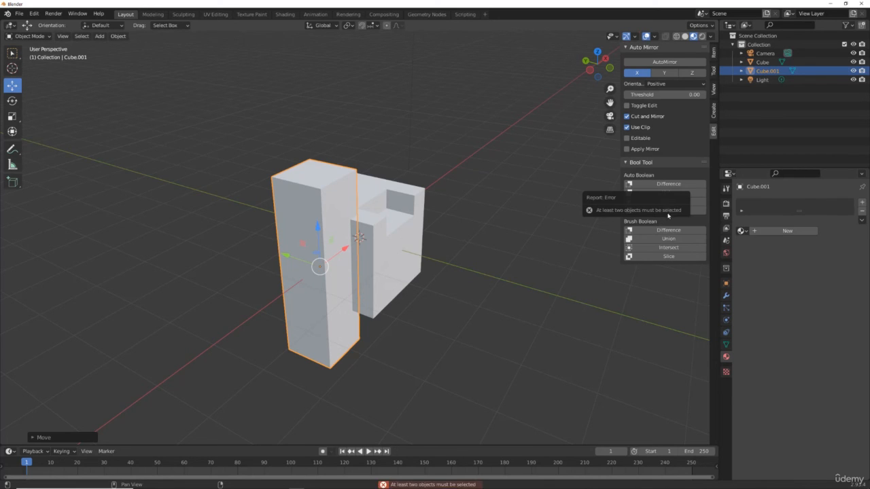
left_click(380, 243)
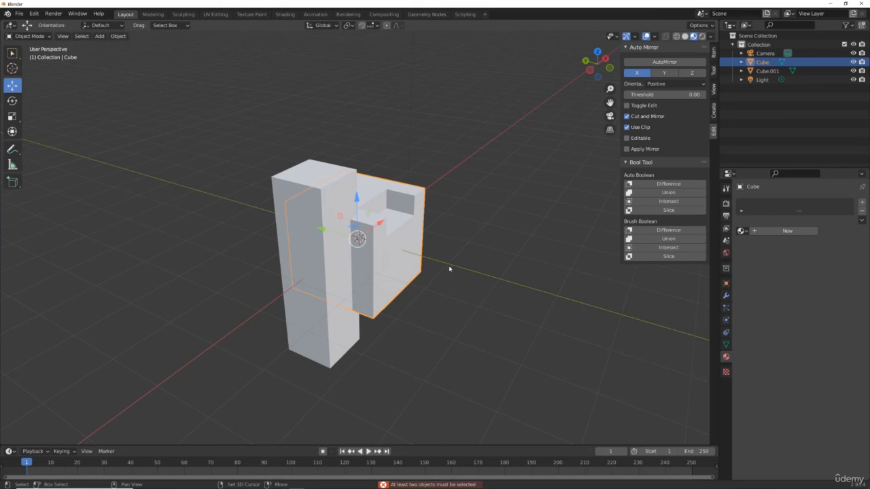
left_click(408, 255, "shift")
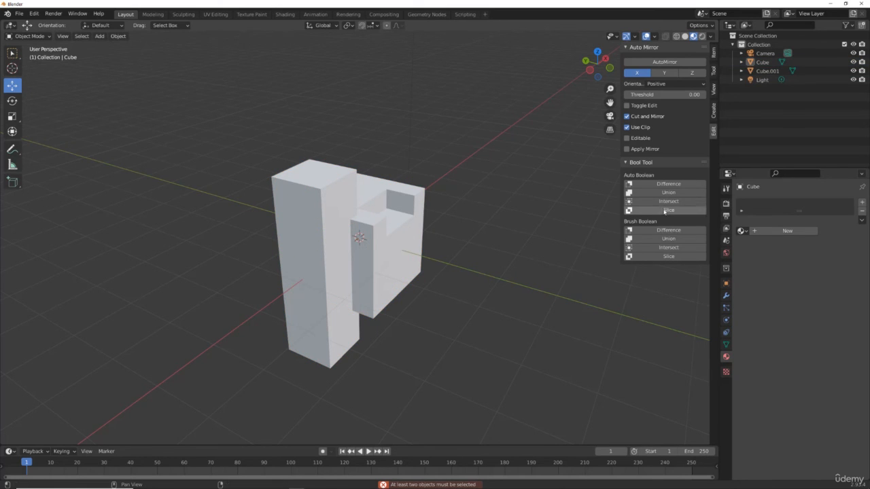
left_click(321, 194)
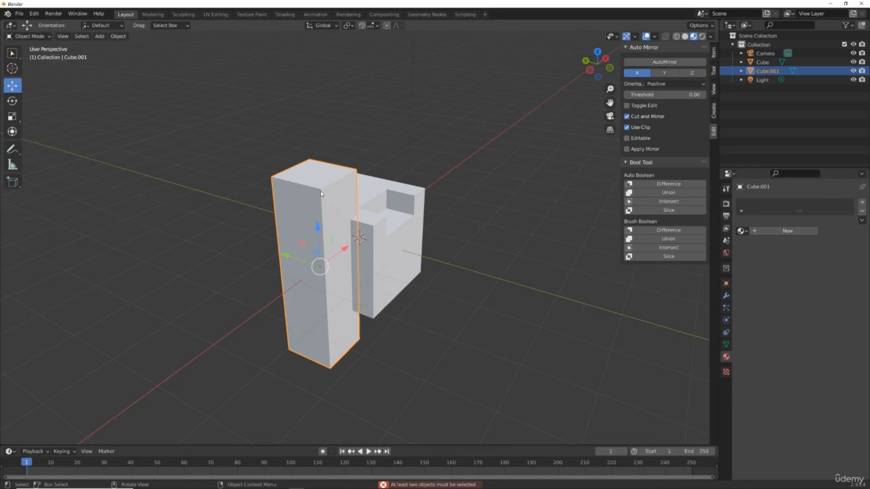
left_click(407, 251, "shift")
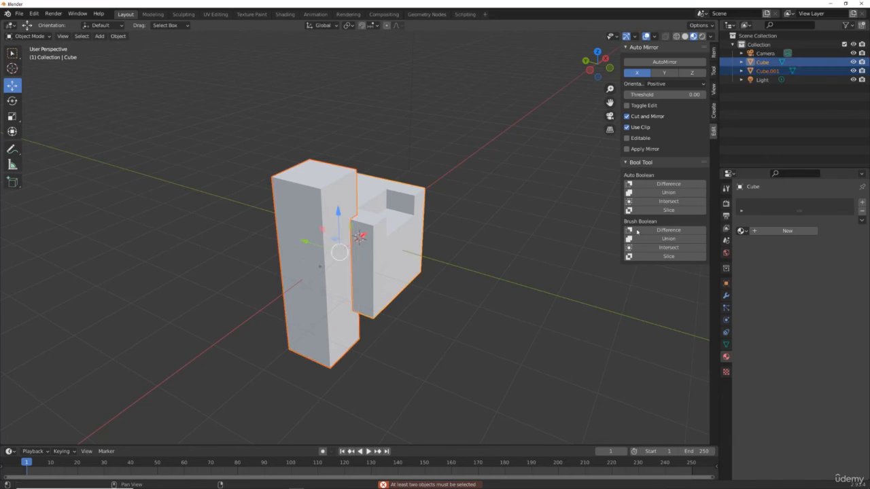
left_click(659, 211)
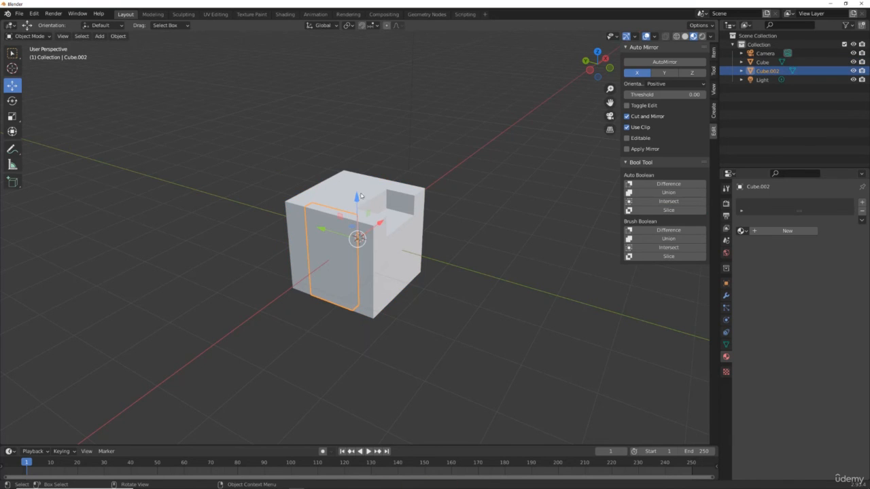
Move the sliced-off piece away from the cube and deselect it
left_click_drag(356, 199, 301, 219)
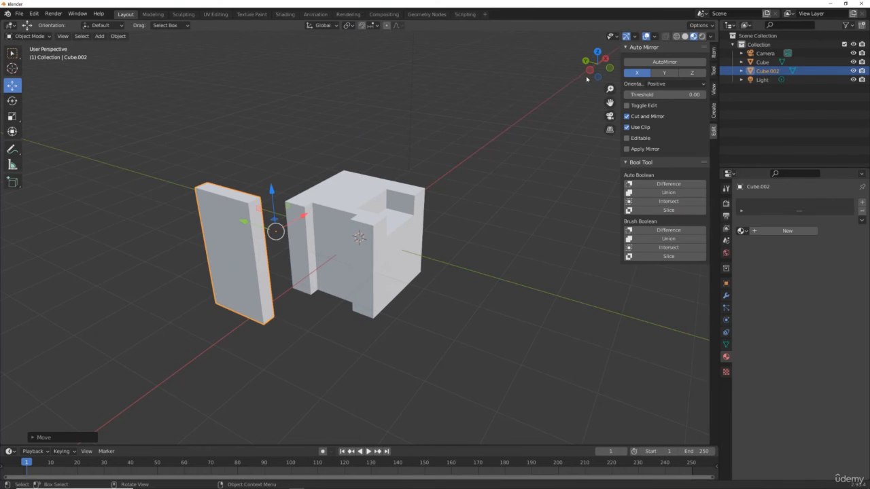
left_click_drag(589, 74, 569, 79)
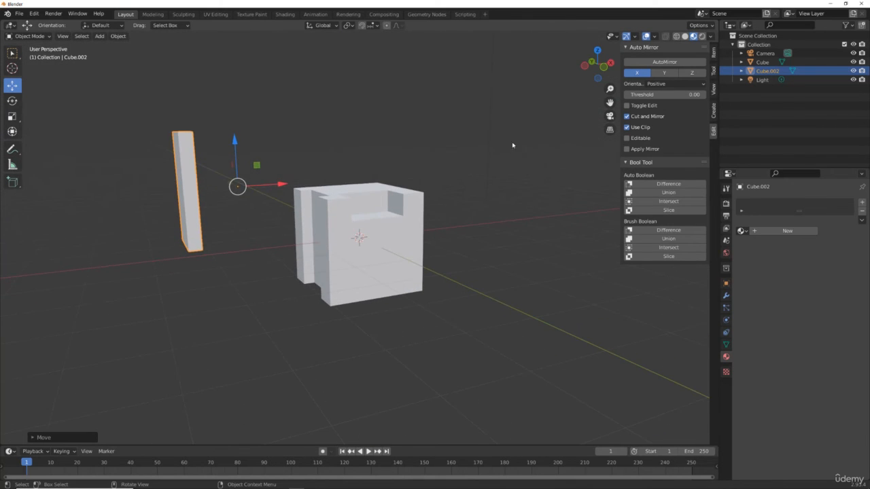
left_click(500, 144)
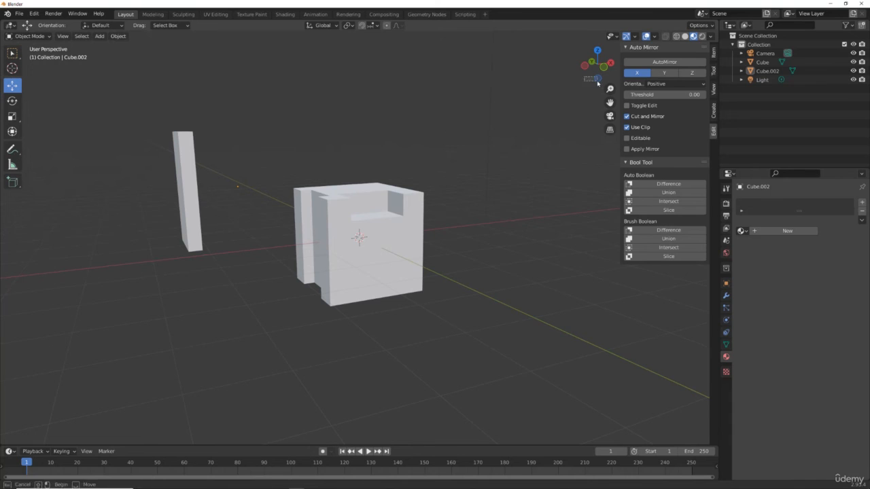
Examine the sliced-off piece's mesh in Edit Mode and return to Object Mode
left_click(47, 36)
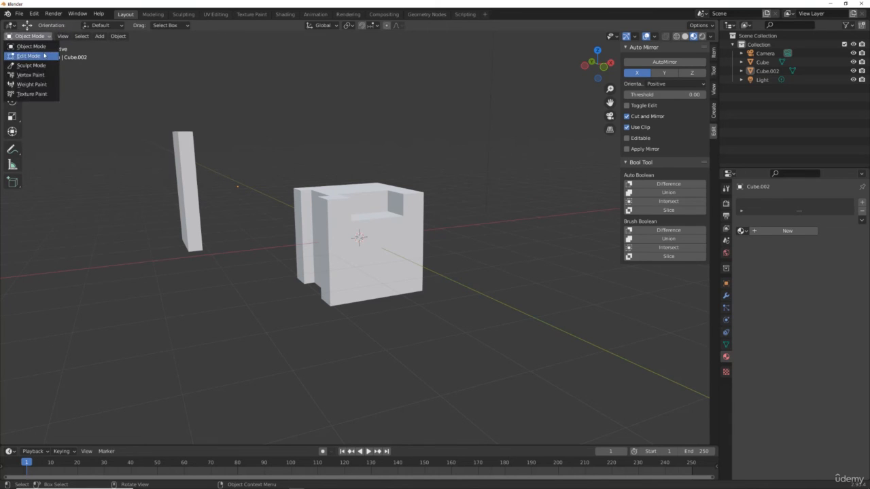
left_click(29, 56)
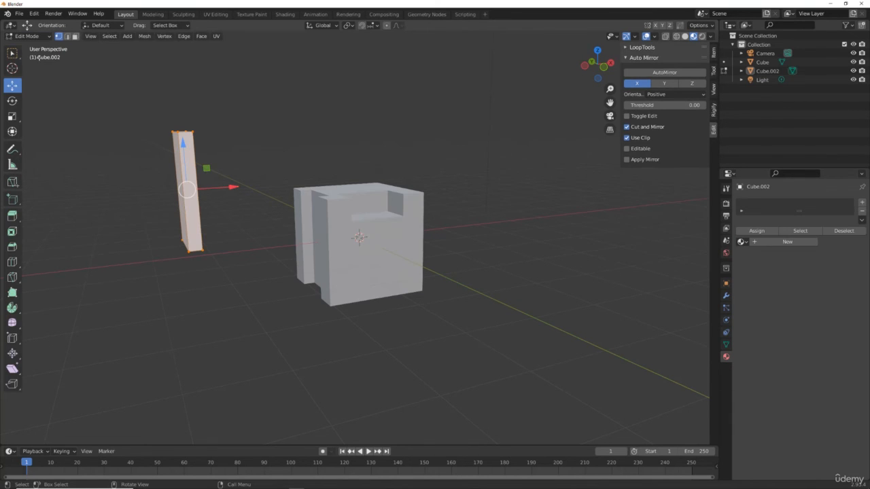
left_click(223, 114)
left_click(27, 36)
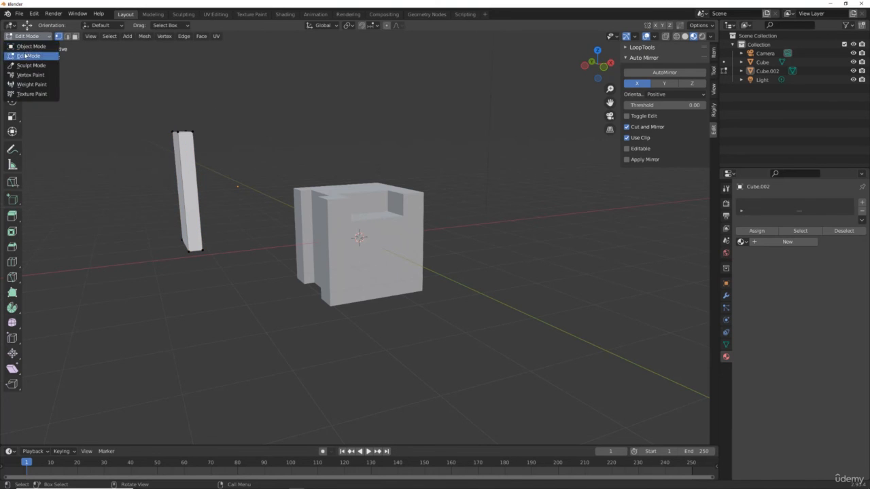
left_click(25, 56)
left_click(27, 36)
left_click(31, 46)
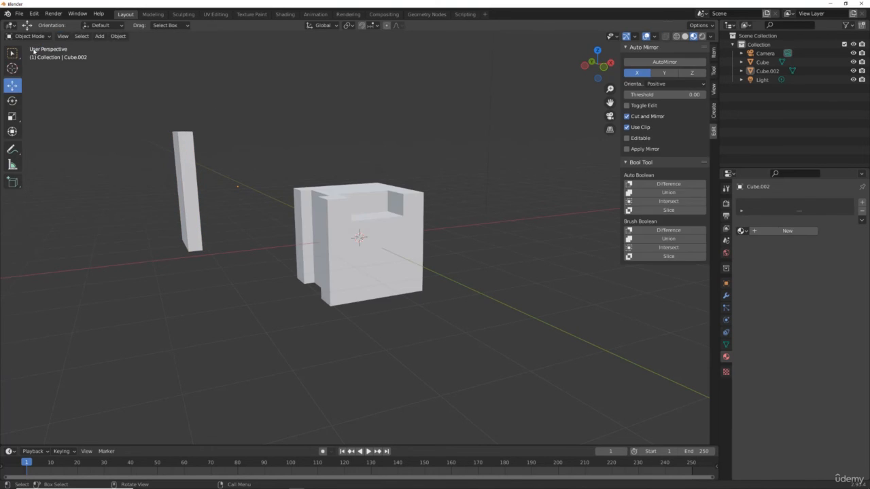
left_click(314, 201)
left_click(70, 101)
left_click_drag(258, 159, 354, 266)
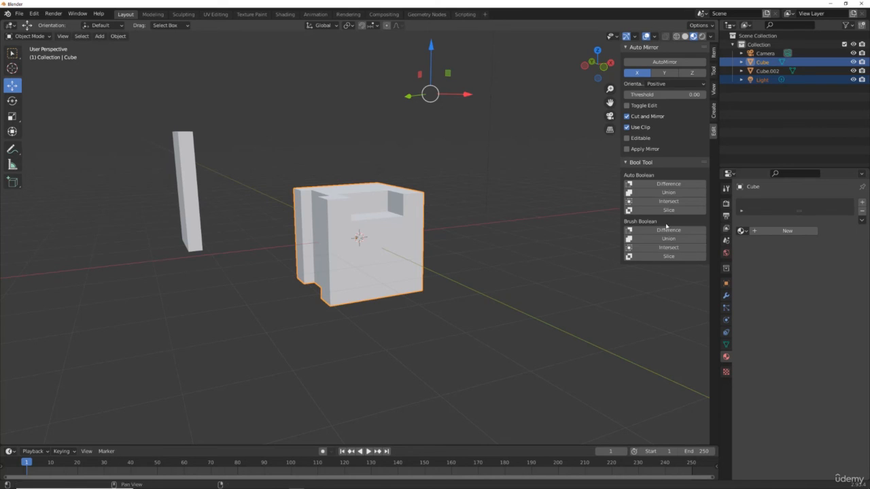
left_click(458, 216)
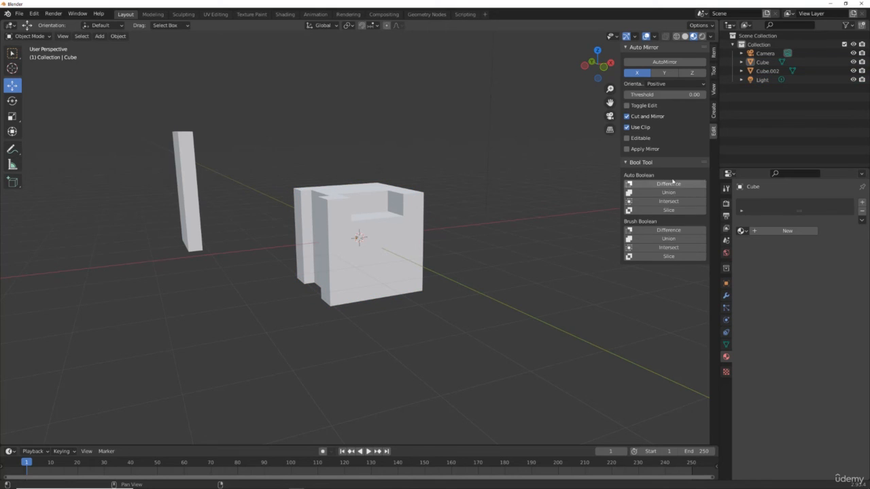